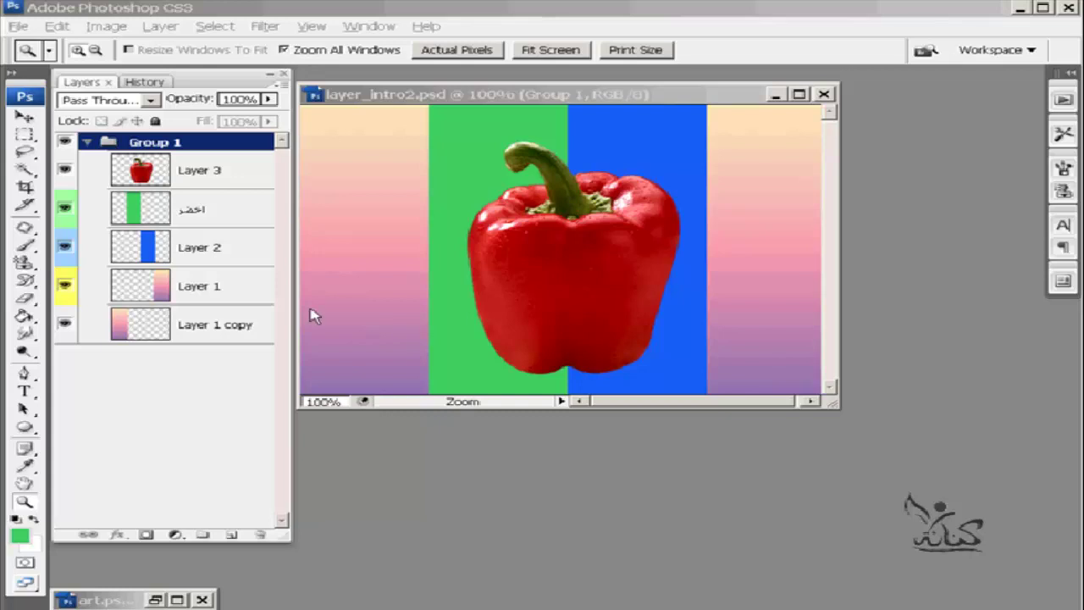
# In Group 1's Group Properties, uncheck the B channel, leaving R and G on, and confirm.
pyautogui.click(235, 144)
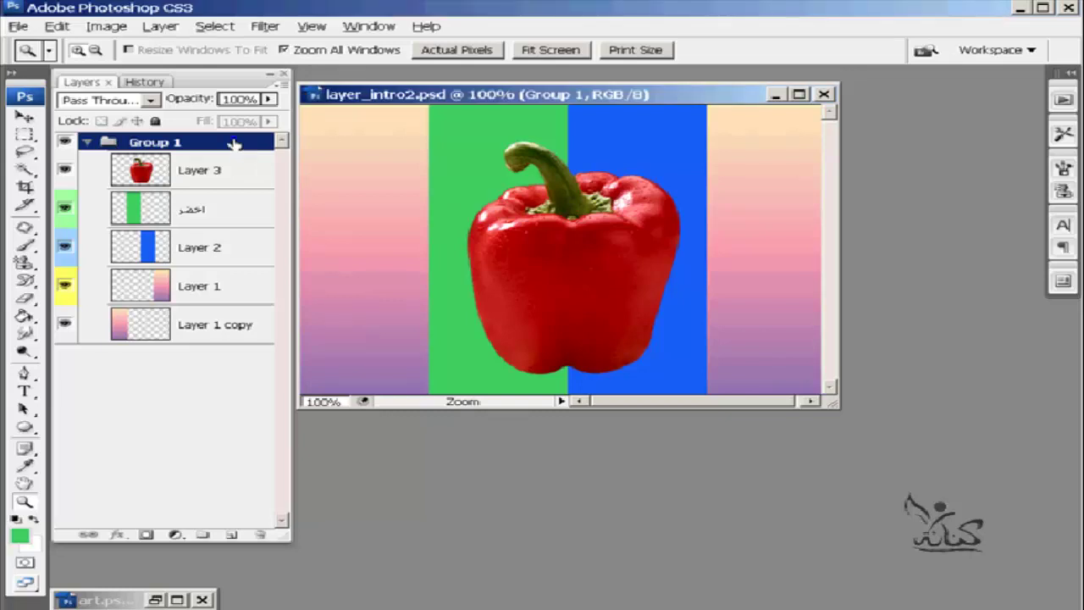
pyautogui.rightClick(236, 145)
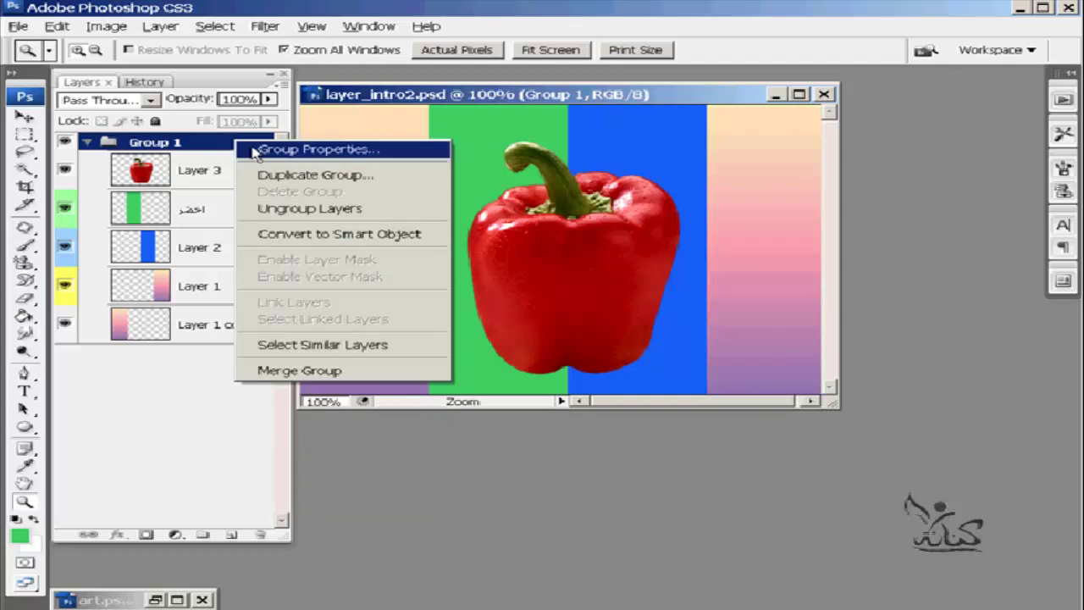
pyautogui.click(253, 150)
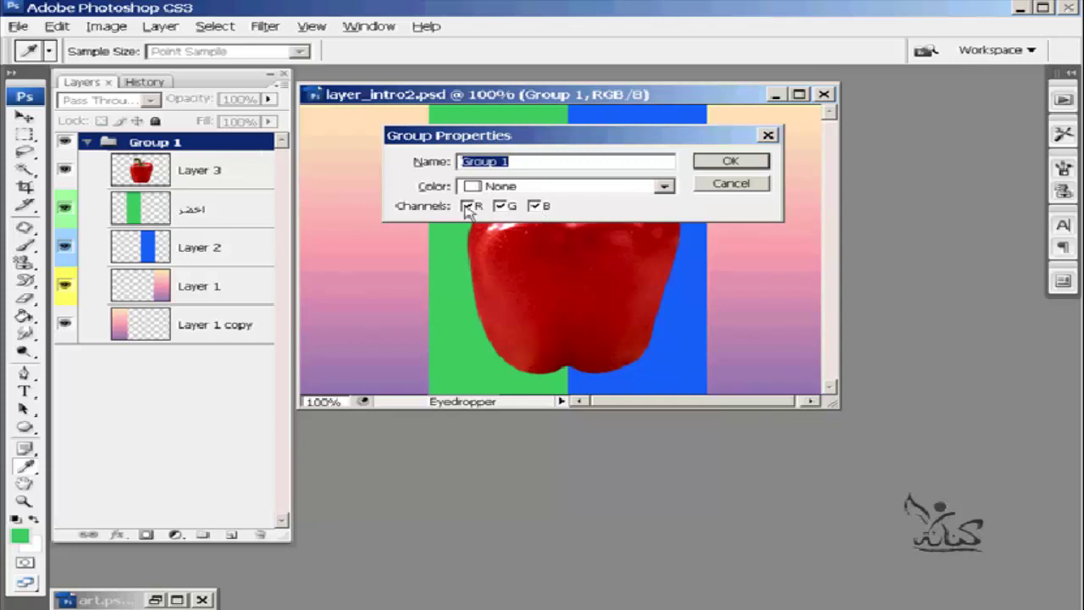
pyautogui.click(469, 206)
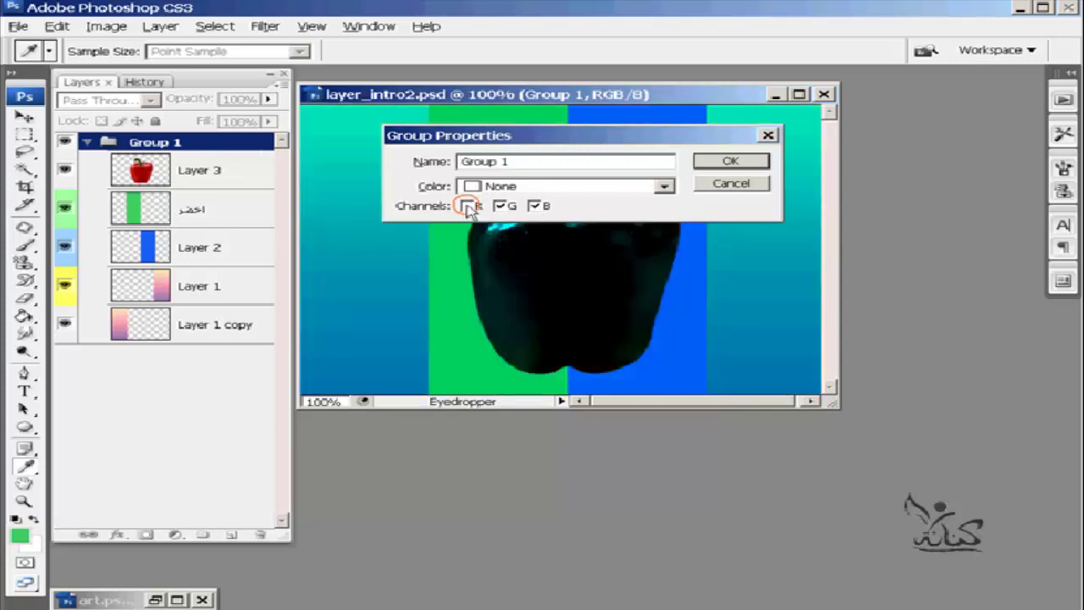
pyautogui.click(468, 206)
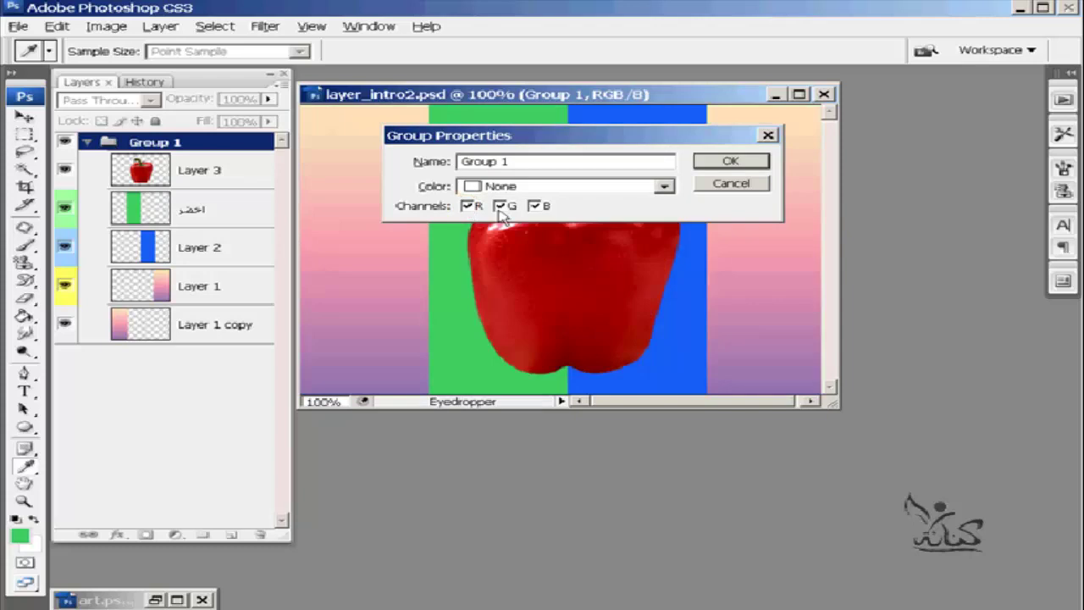
pyautogui.click(501, 211)
pyautogui.click(535, 208)
pyautogui.click(535, 206)
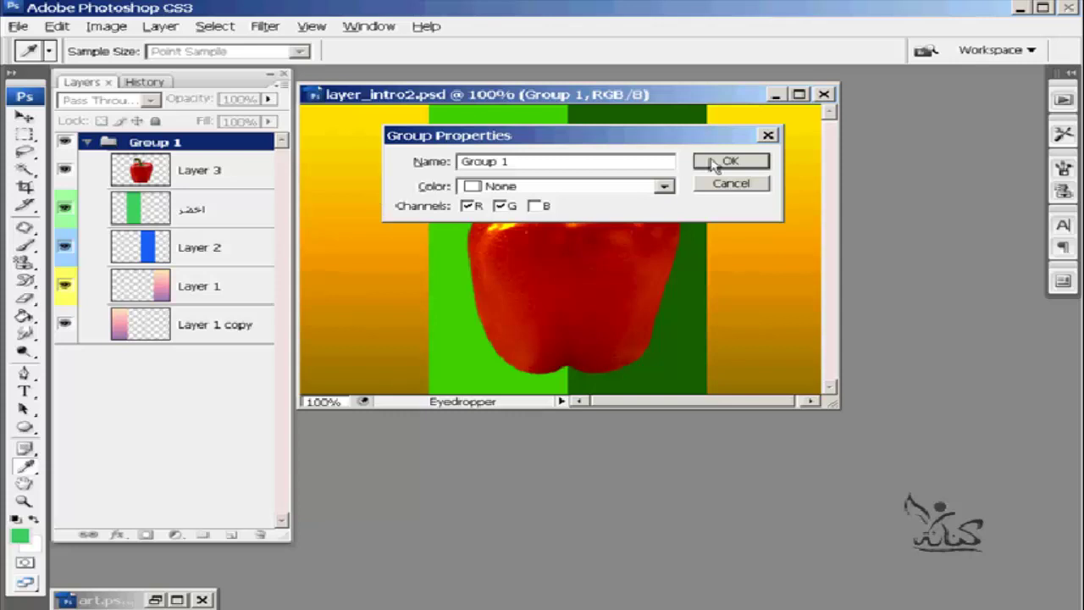
pyautogui.click(714, 163)
pyautogui.press('z')
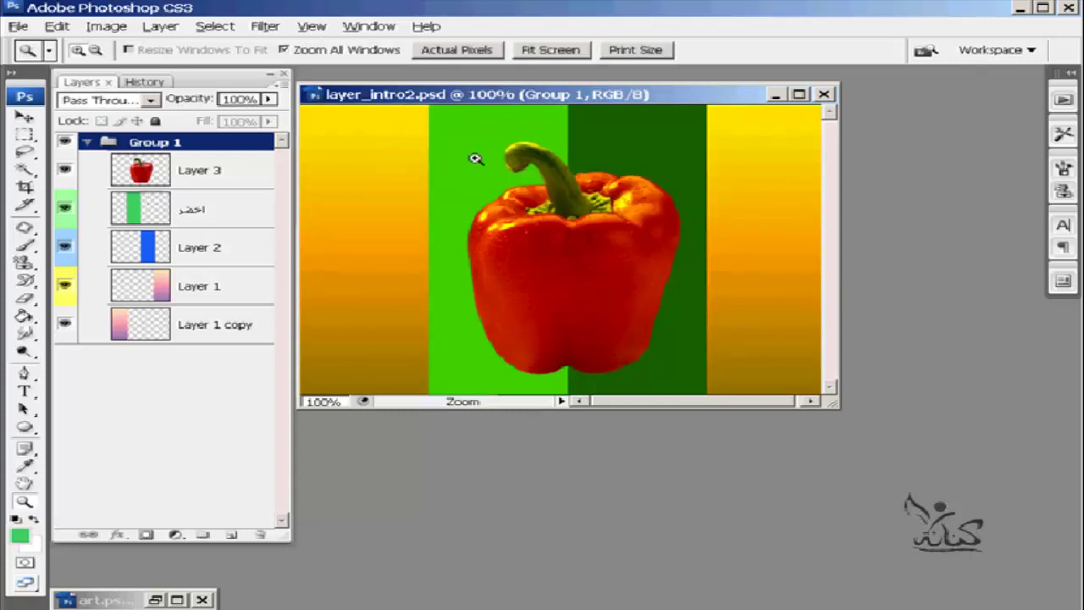
pyautogui.click(64, 170)
pyautogui.click(63, 206)
pyautogui.click(64, 248)
pyautogui.click(65, 286)
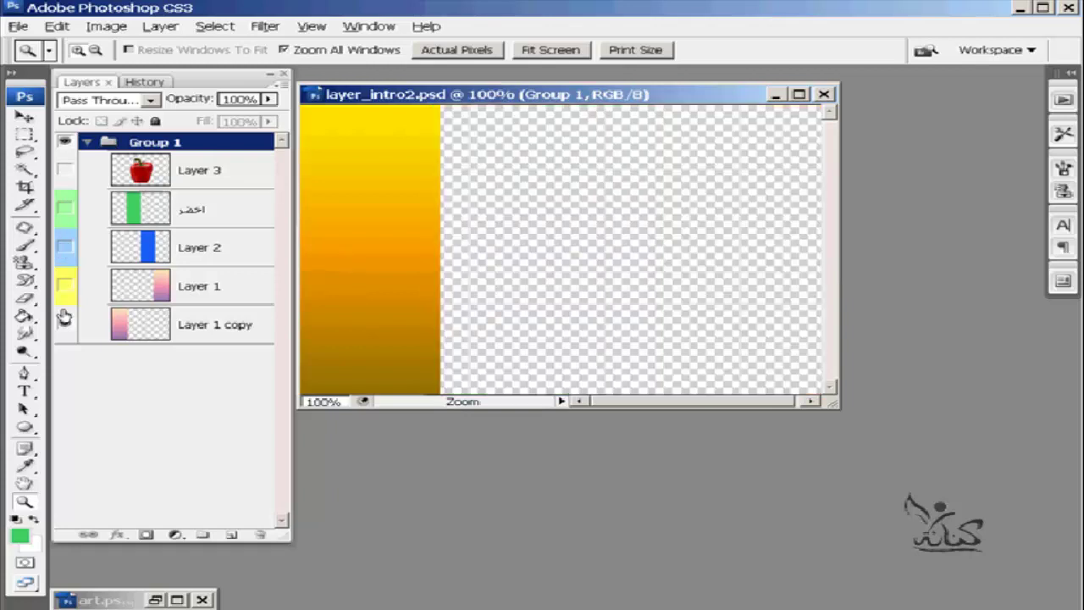
pyautogui.click(65, 322)
pyautogui.click(65, 169)
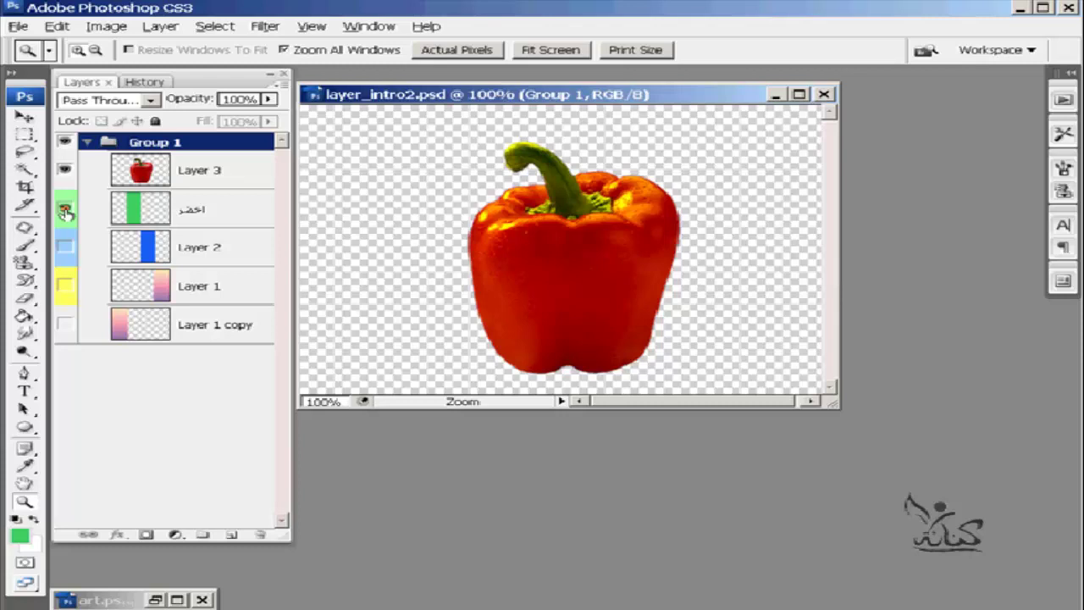
pyautogui.moveTo(66, 212); pyautogui.dragTo(65, 326)
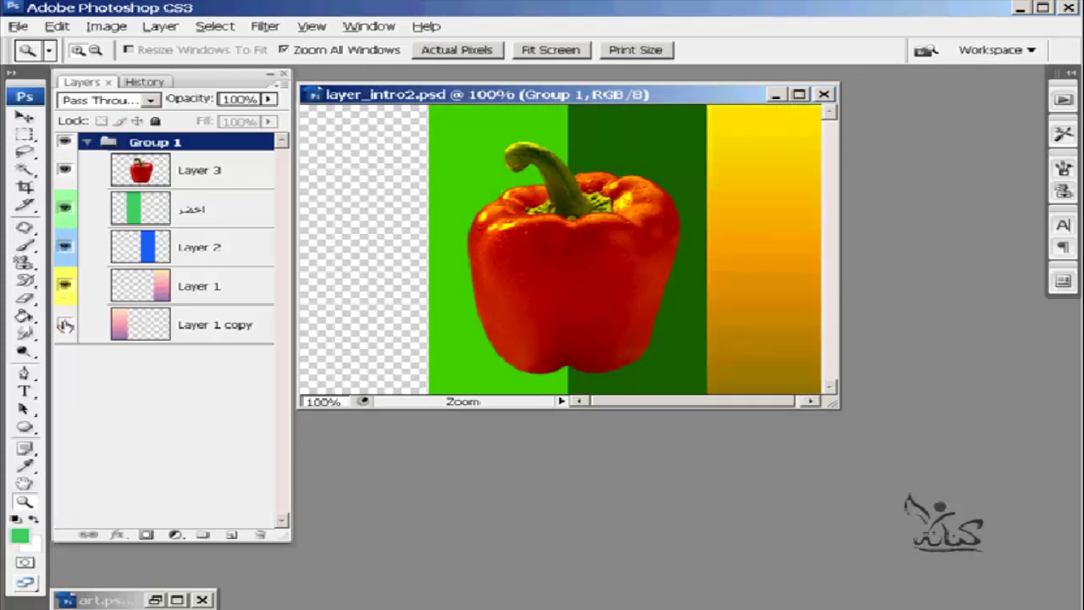
pyautogui.click(65, 325)
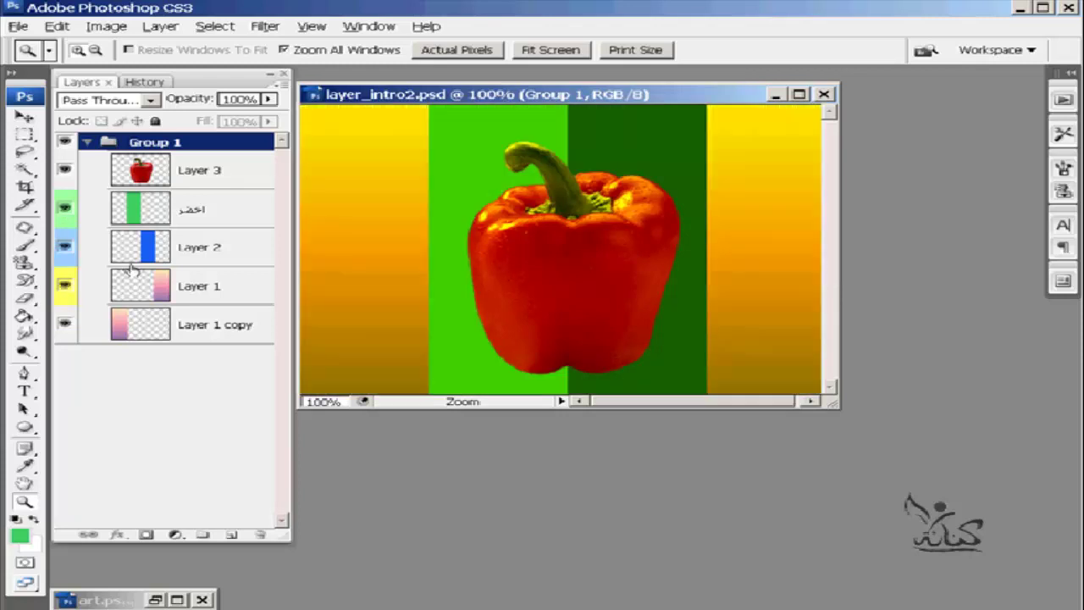
# Re-tick the B channel in Group 1's Group Properties and confirm.
pyautogui.rightClick(217, 144)
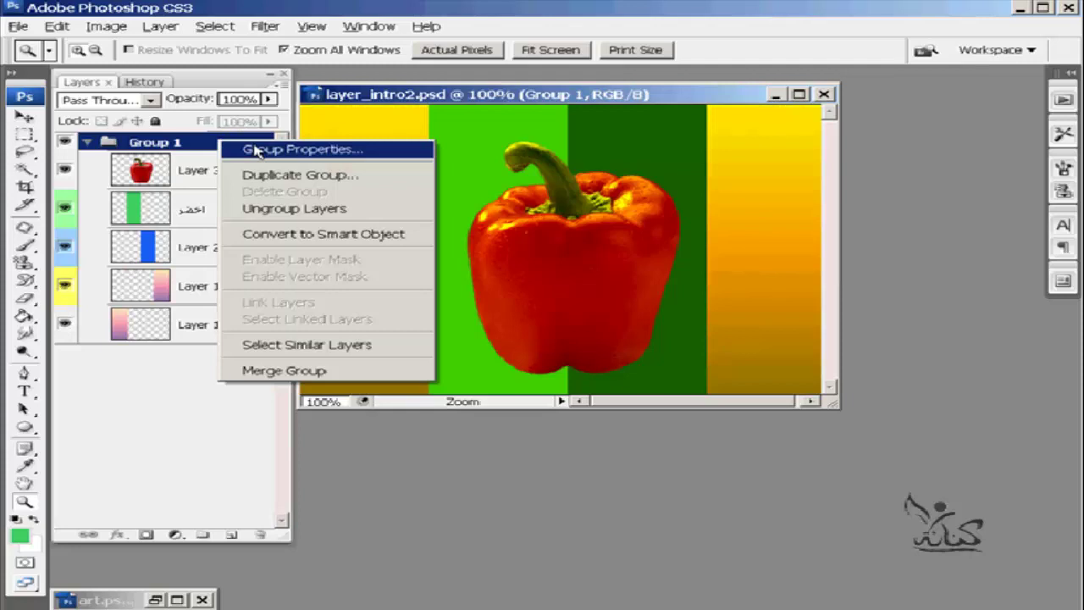
pyautogui.click(257, 151)
pyautogui.click(535, 207)
pyautogui.click(535, 207)
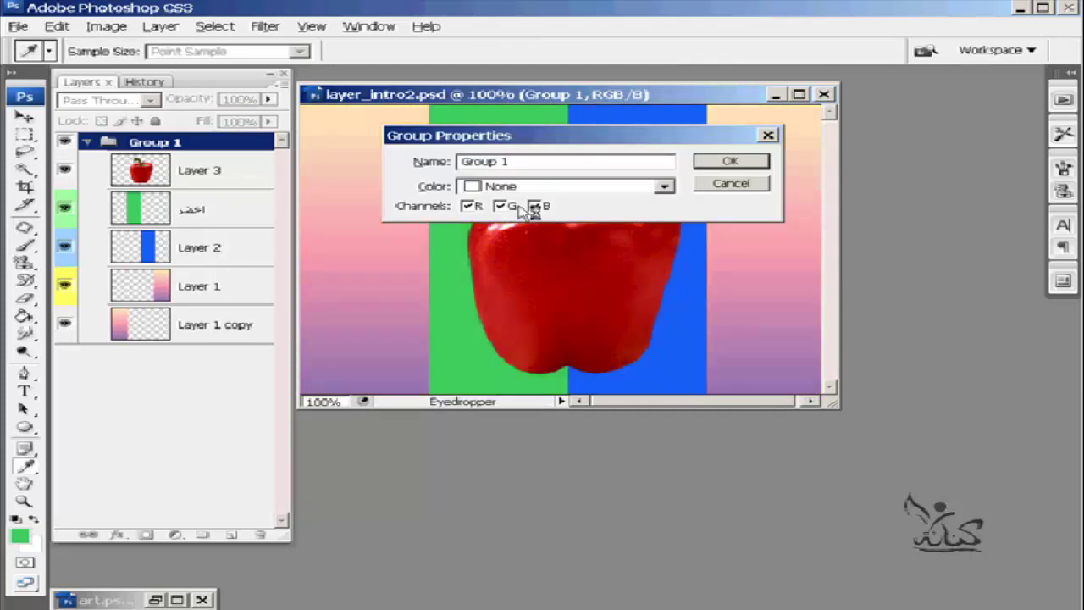
pyautogui.click(746, 163)
pyautogui.press('z')
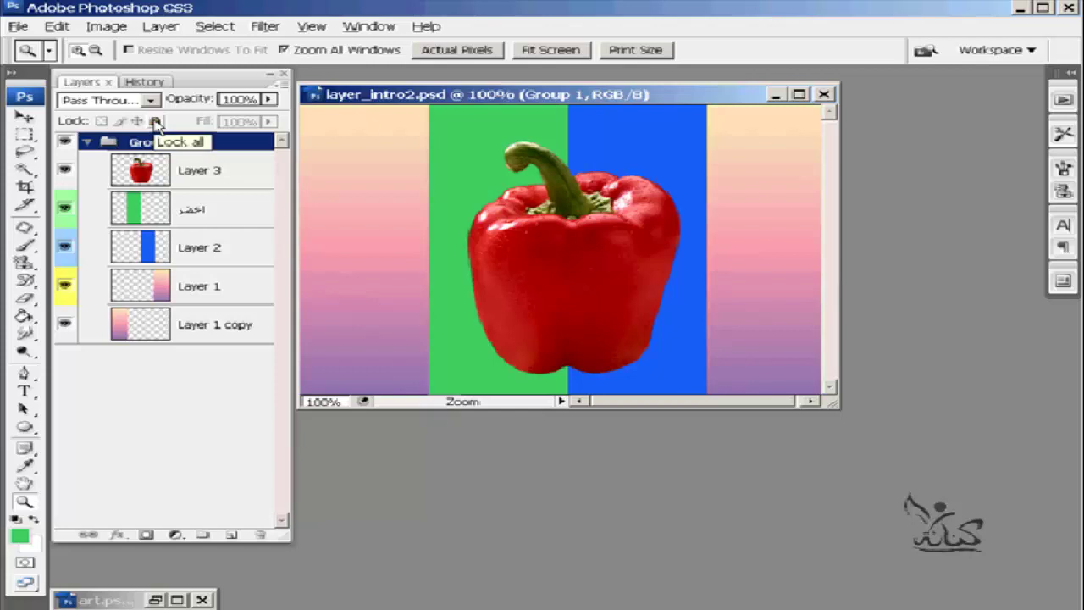
pyautogui.click(155, 123)
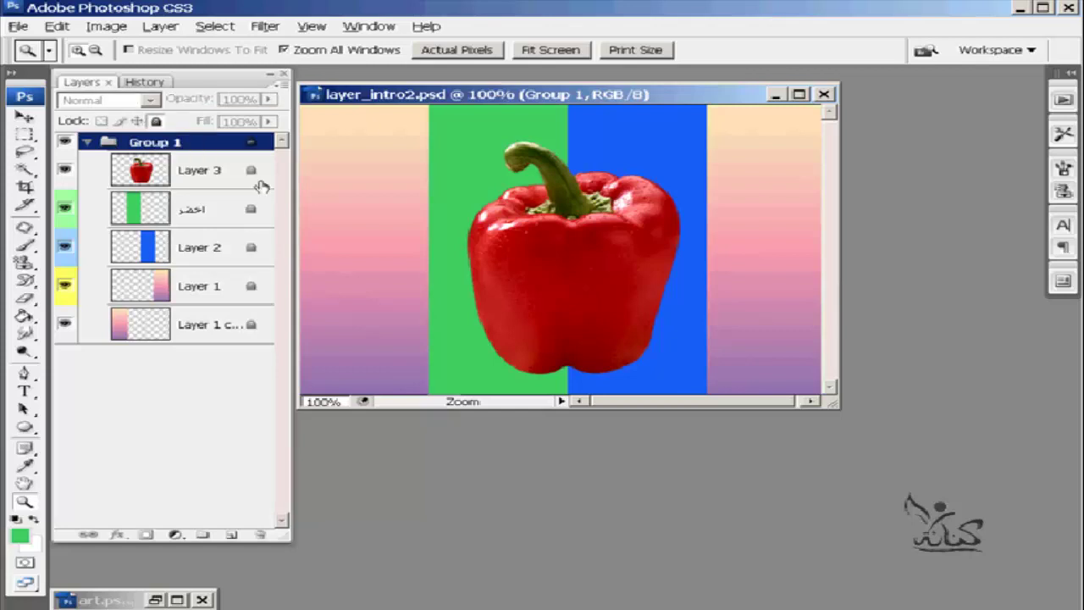
pyautogui.click(24, 116)
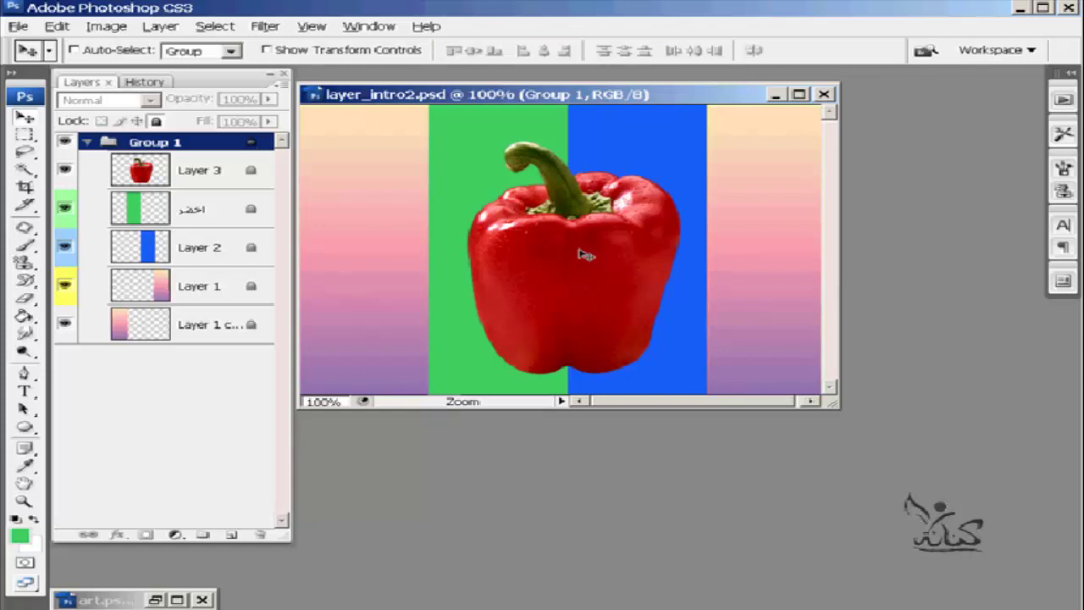
pyautogui.click(506, 252)
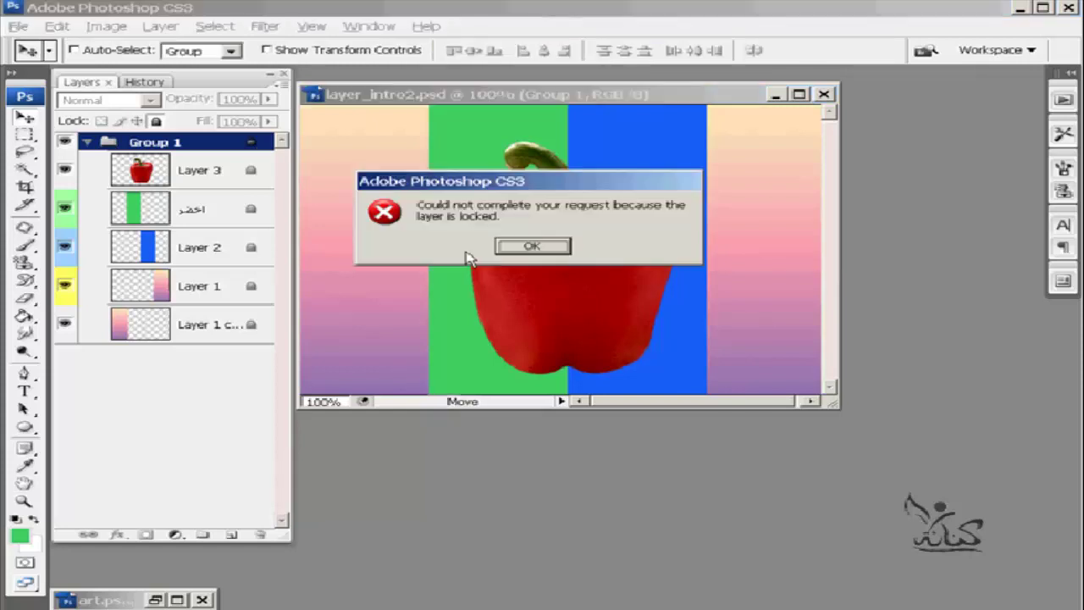
pyautogui.click(532, 247)
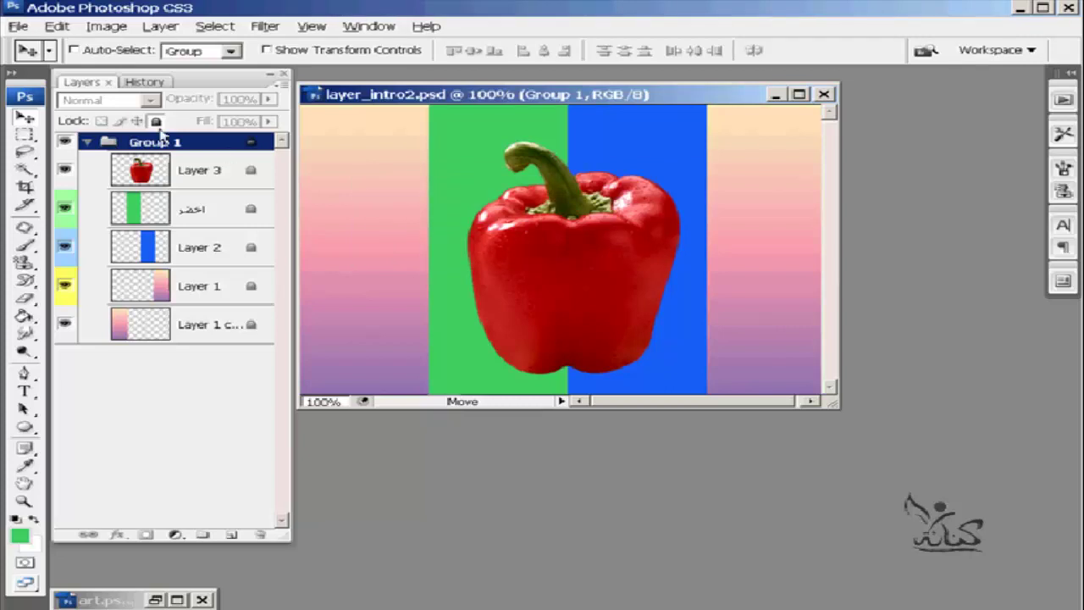
pyautogui.click(157, 123)
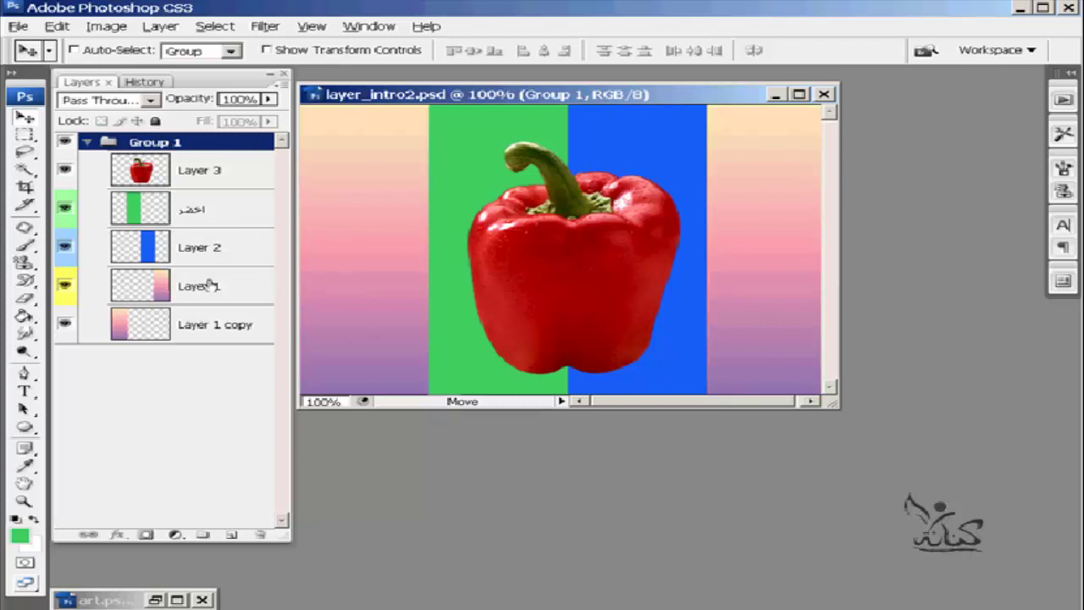
# Duplicate Group 1 under the name 'Group 2' with art.psd as the destination document.
pyautogui.rightClick(237, 145)
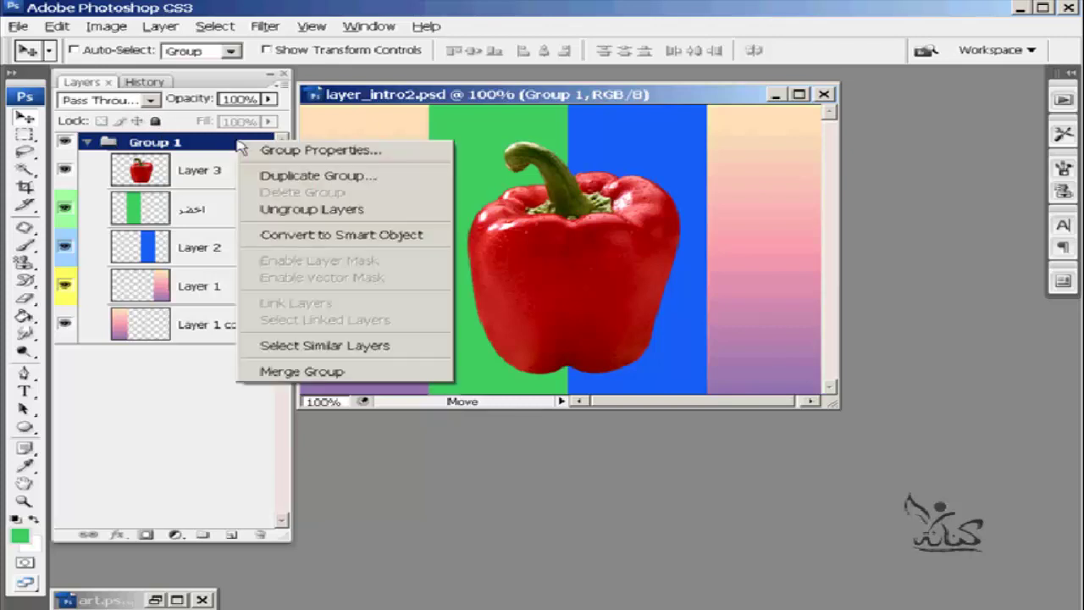
pyautogui.click(349, 176)
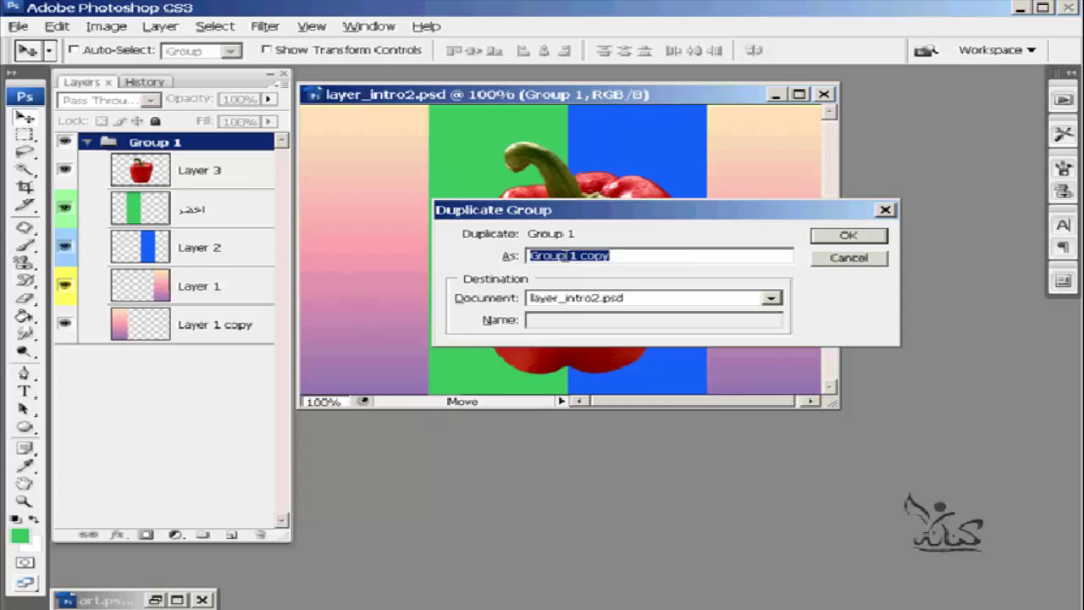
pyautogui.moveTo(569, 255); pyautogui.dragTo(673, 258)
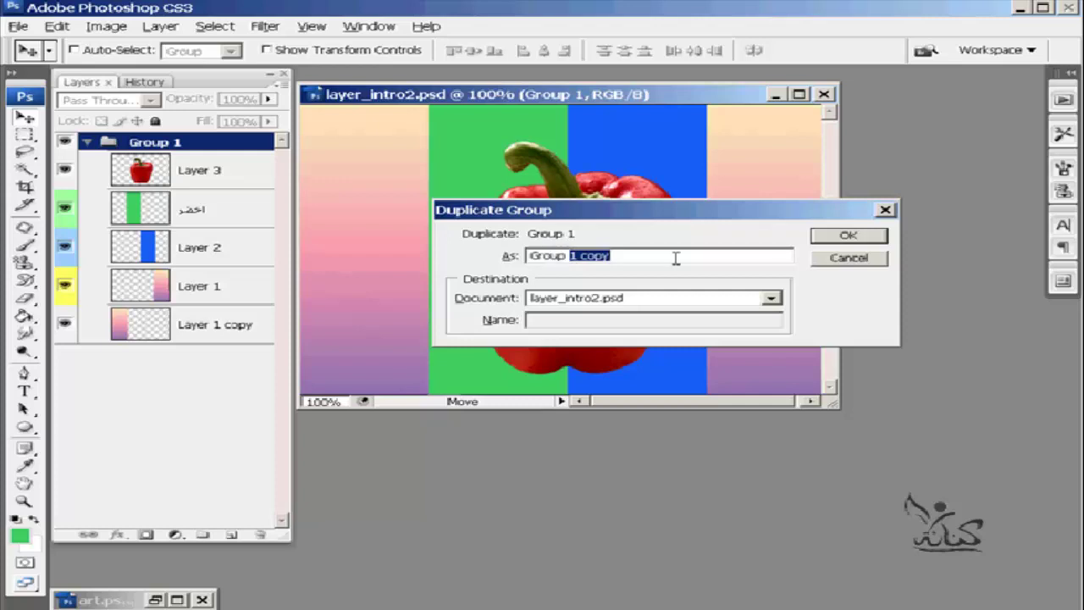
pyautogui.write('2')
pyautogui.click(771, 299)
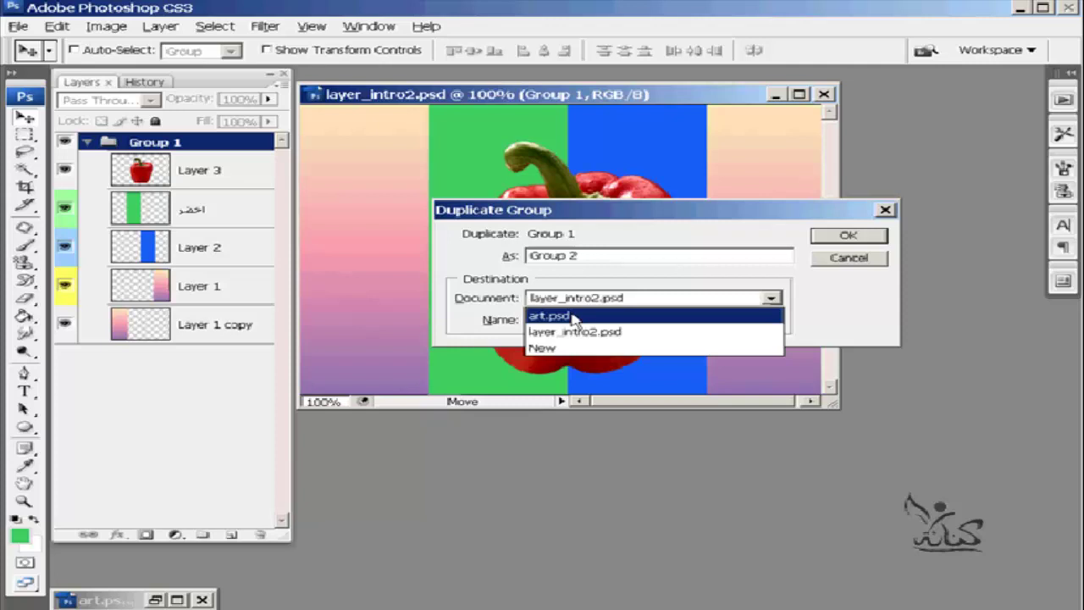
pyautogui.click(574, 318)
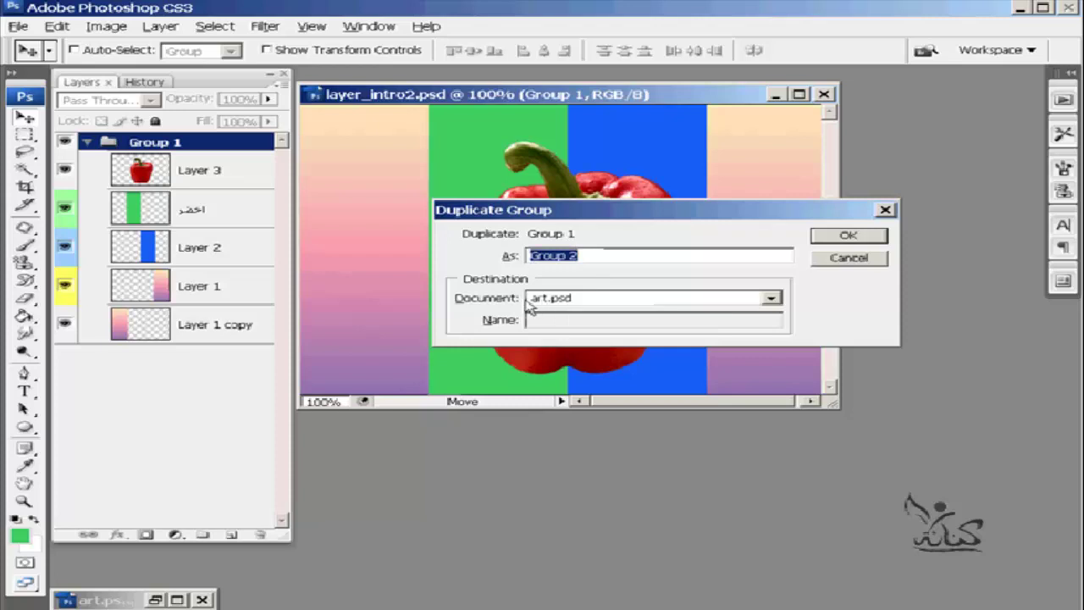
pyautogui.click(857, 240)
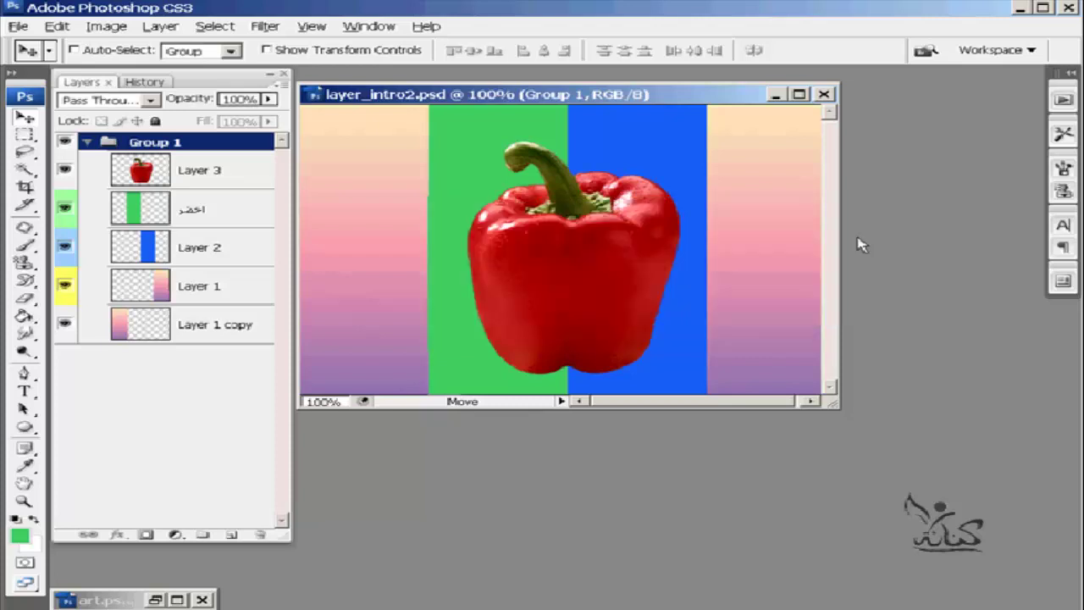
# In art.psd, collapse and hide Group 2, then close art.psd without saving.
pyautogui.click(180, 599)
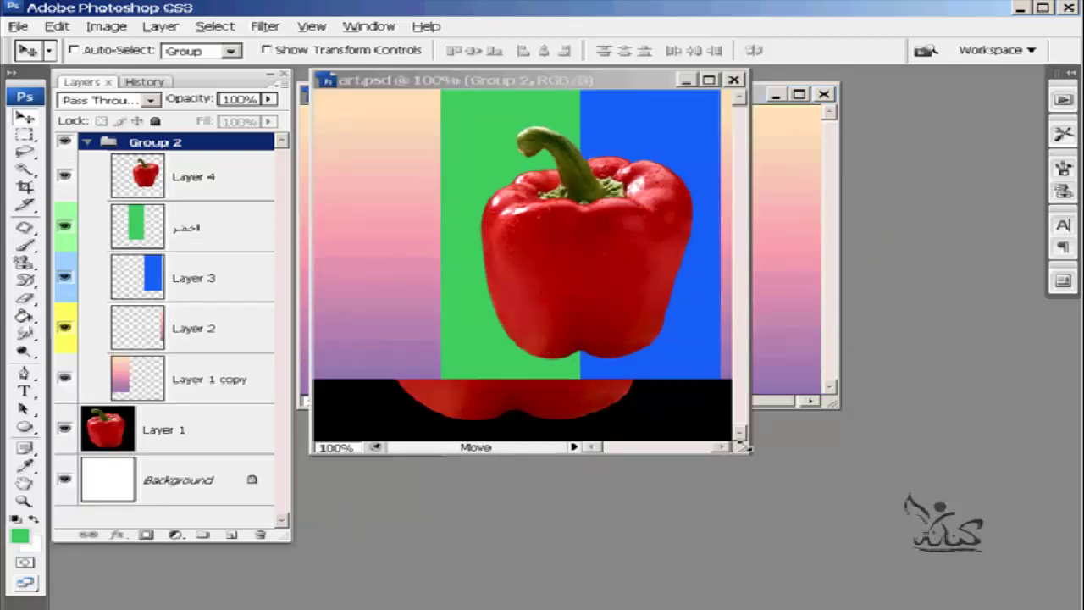
pyautogui.moveTo(743, 446); pyautogui.dragTo(905, 504)
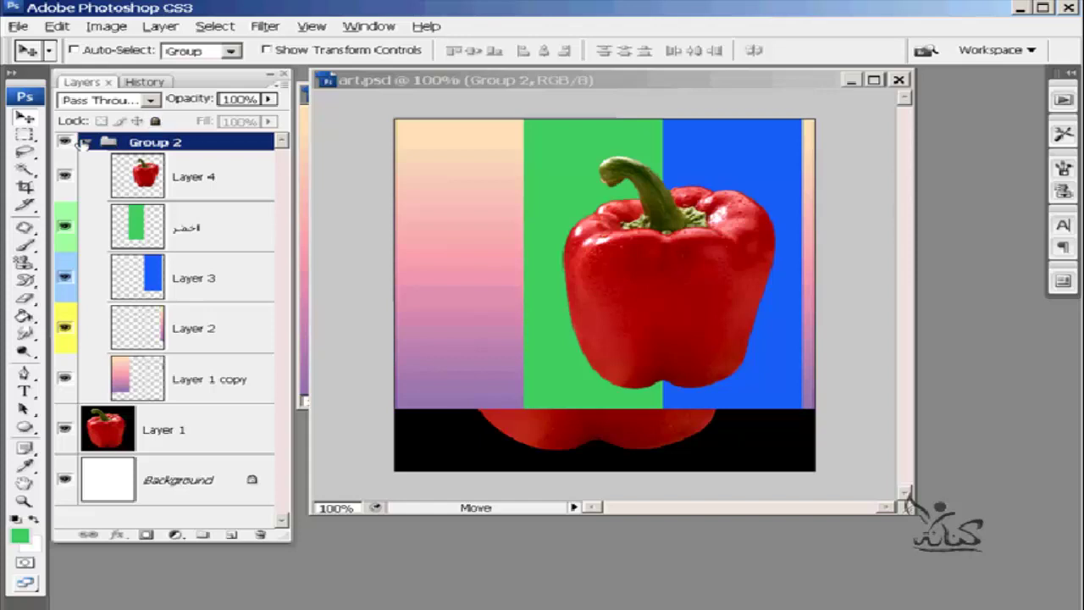
pyautogui.click(85, 143)
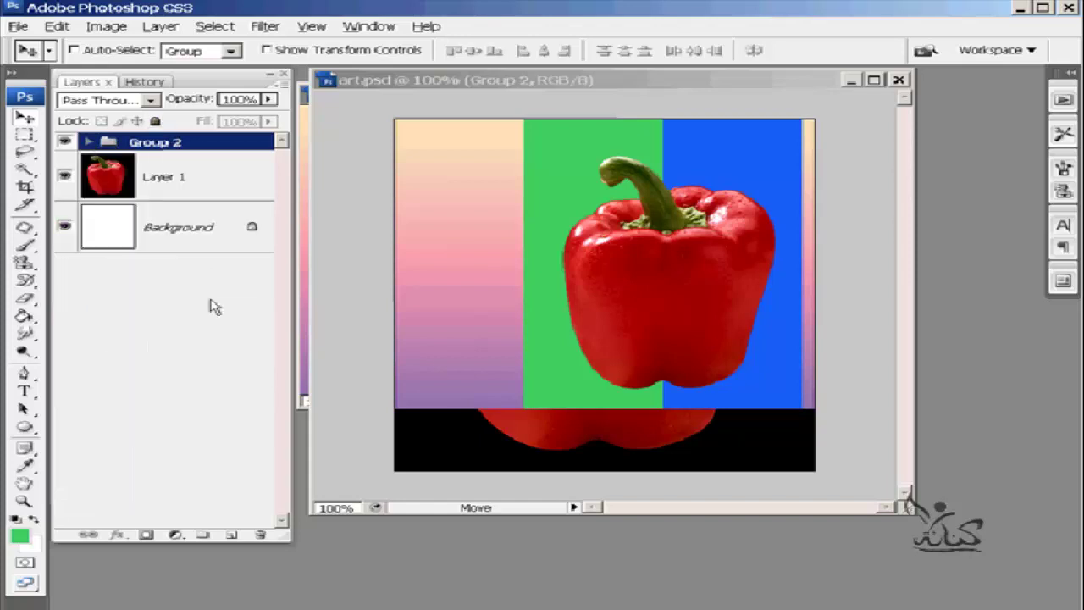
pyautogui.click(65, 142)
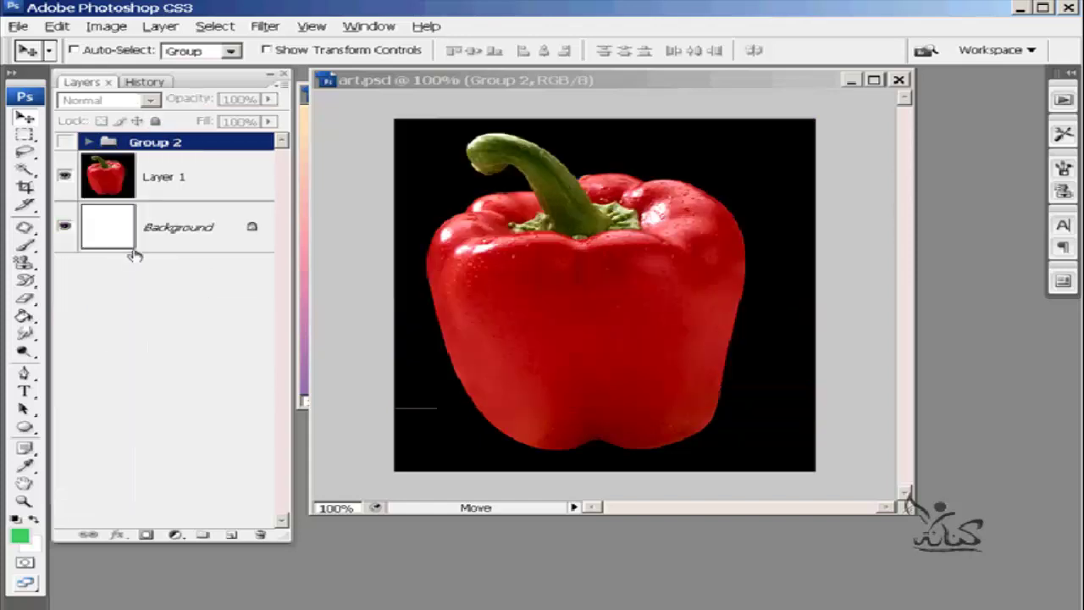
pyautogui.click(900, 80)
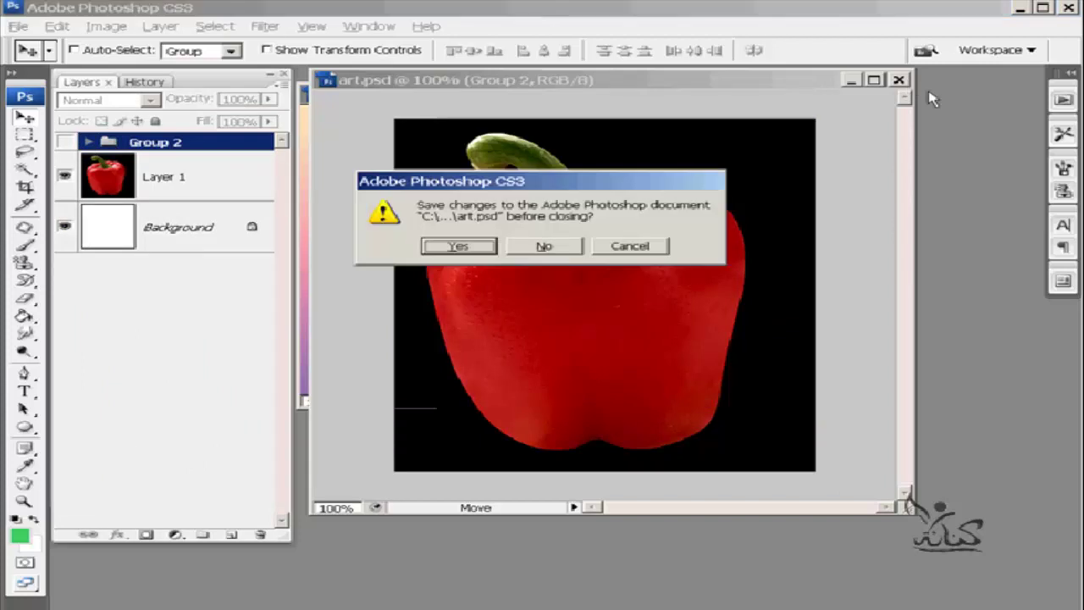
pyautogui.press('n')
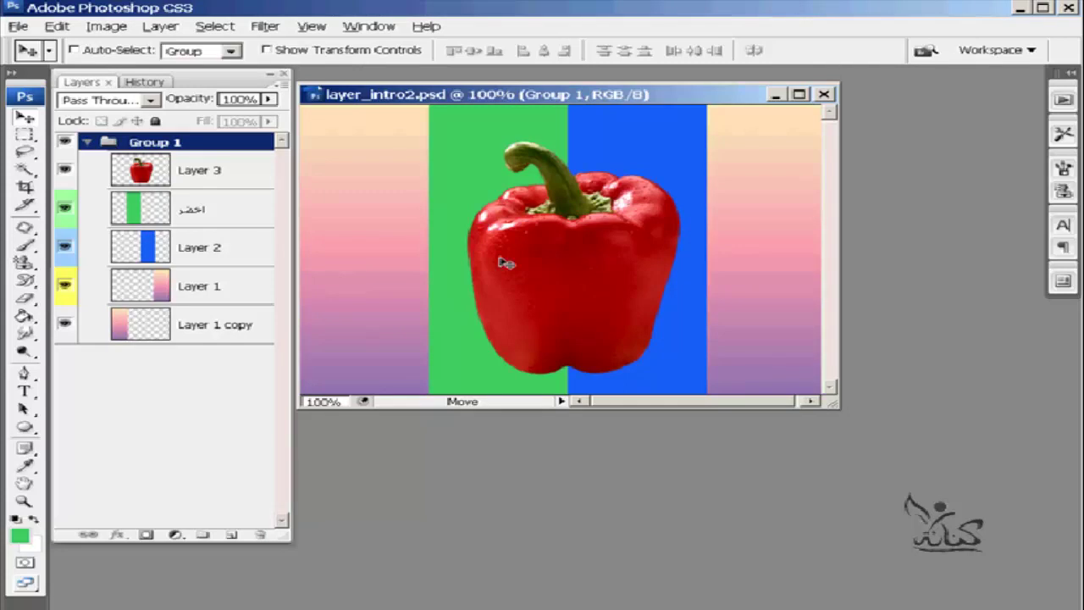
pyautogui.rightClick(240, 147)
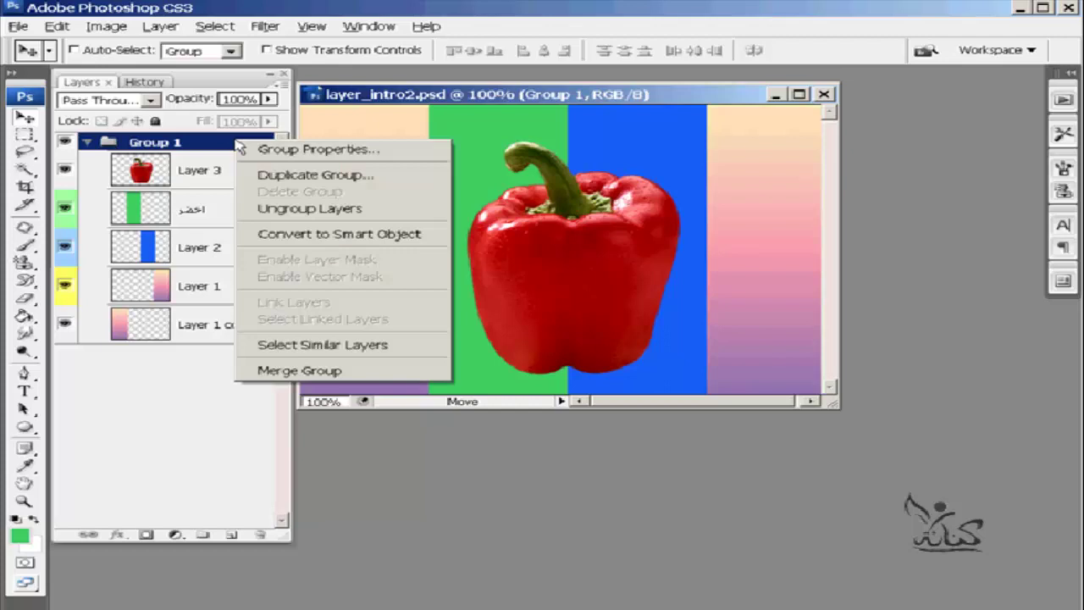
pyautogui.click(324, 175)
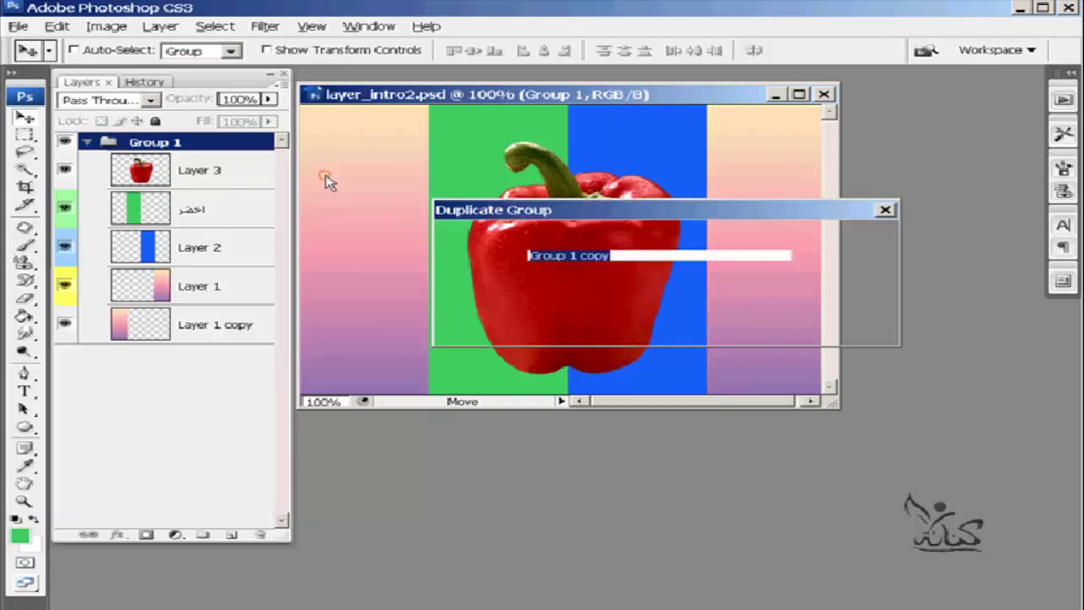
pyautogui.click(771, 299)
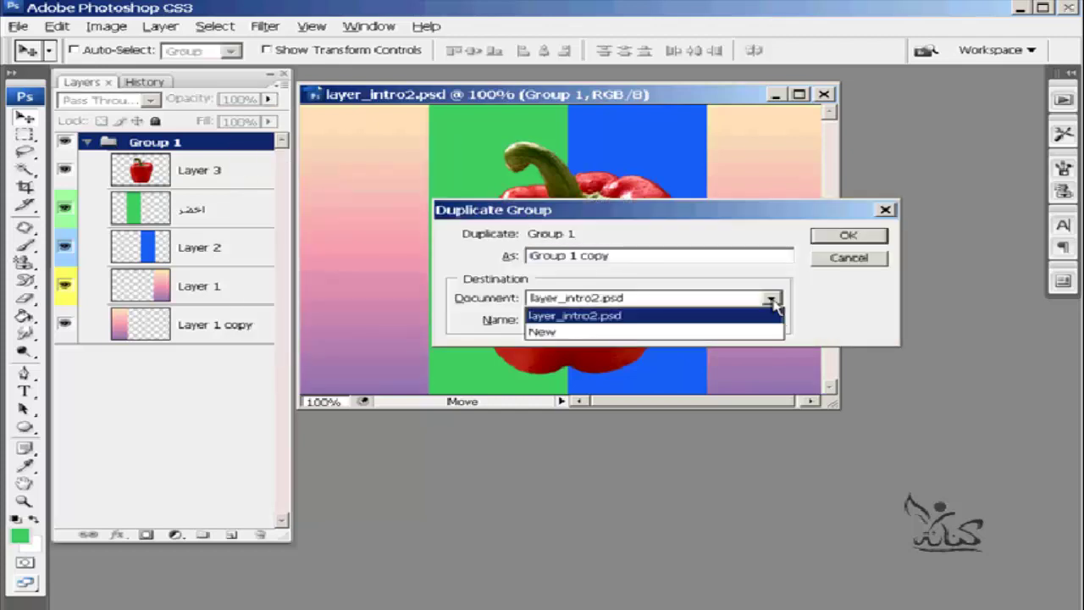
pyautogui.click(572, 332)
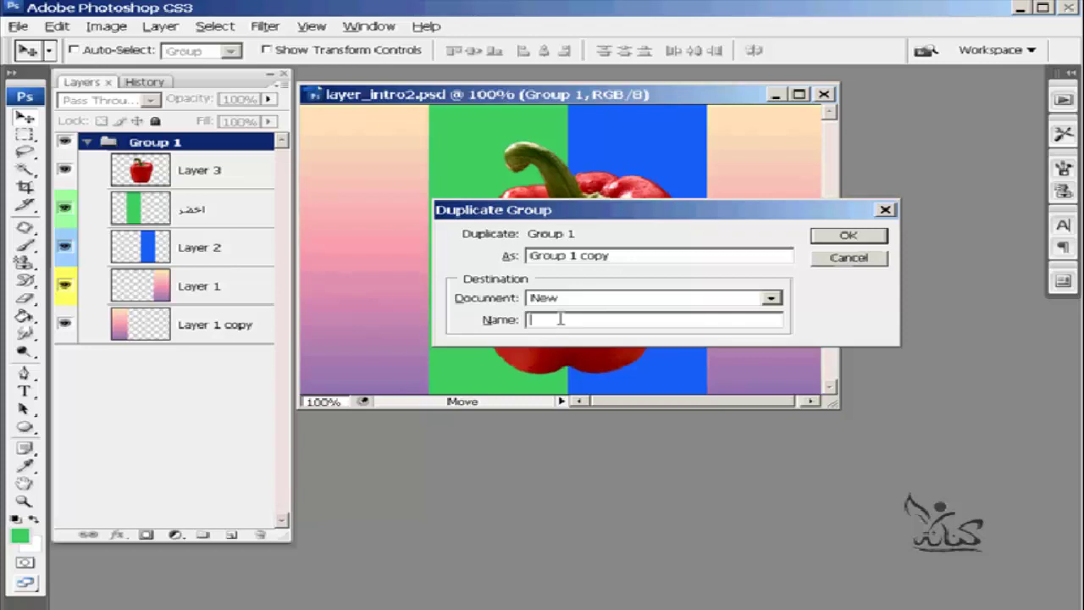
pyautogui.click(877, 261)
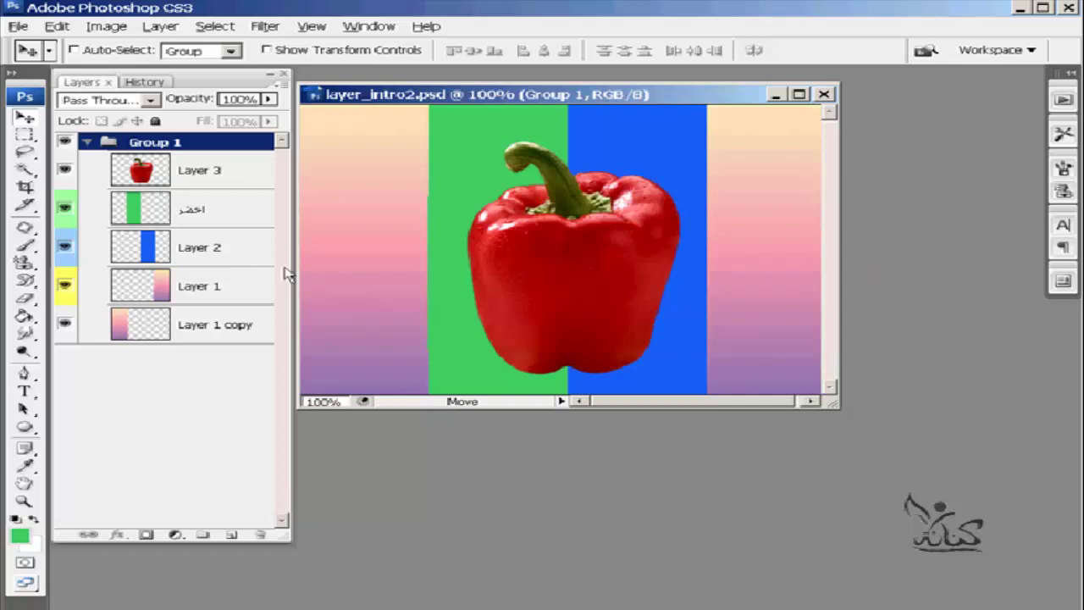
# Merge Group 1 into a single layer and test dragging it with the Move tool.
pyautogui.rightClick(227, 148)
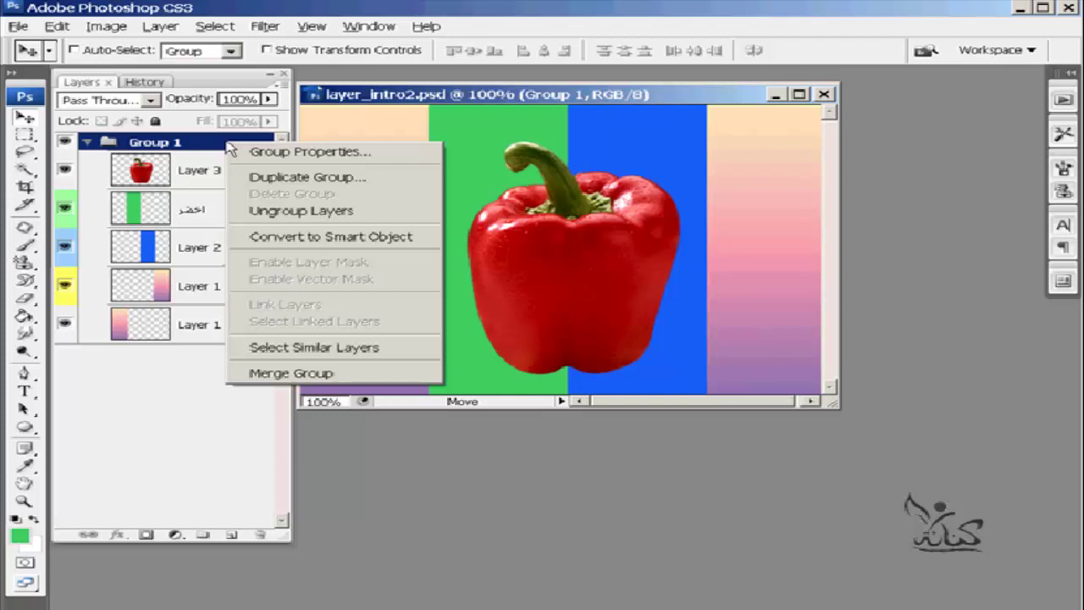
pyautogui.click(258, 377)
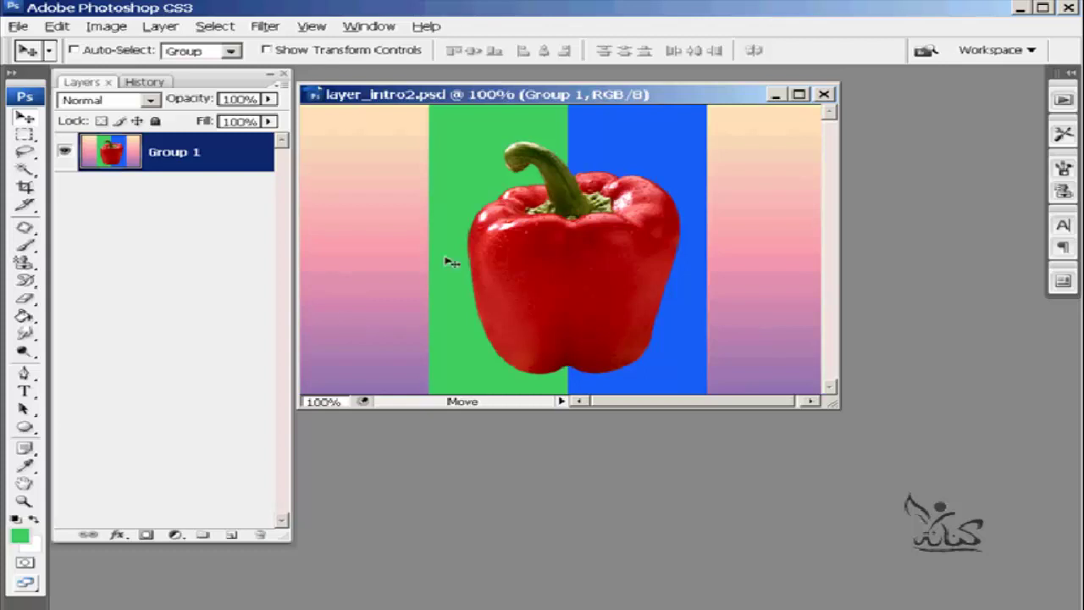
pyautogui.moveTo(450, 262)
pyautogui.mouseDown()
pyautogui.moveTo(583, 255)
pyautogui.moveTo(447, 255)
pyautogui.mouseUp()
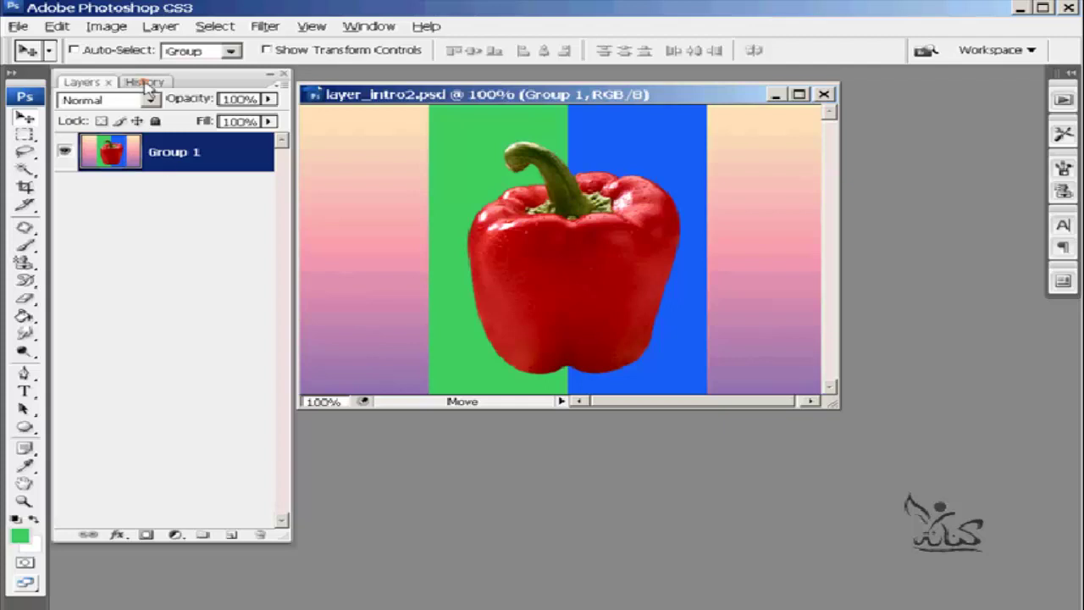
# Revert to the opened-state History snapshot, then try dragging Group 1 to the trash.
pyautogui.click(146, 85)
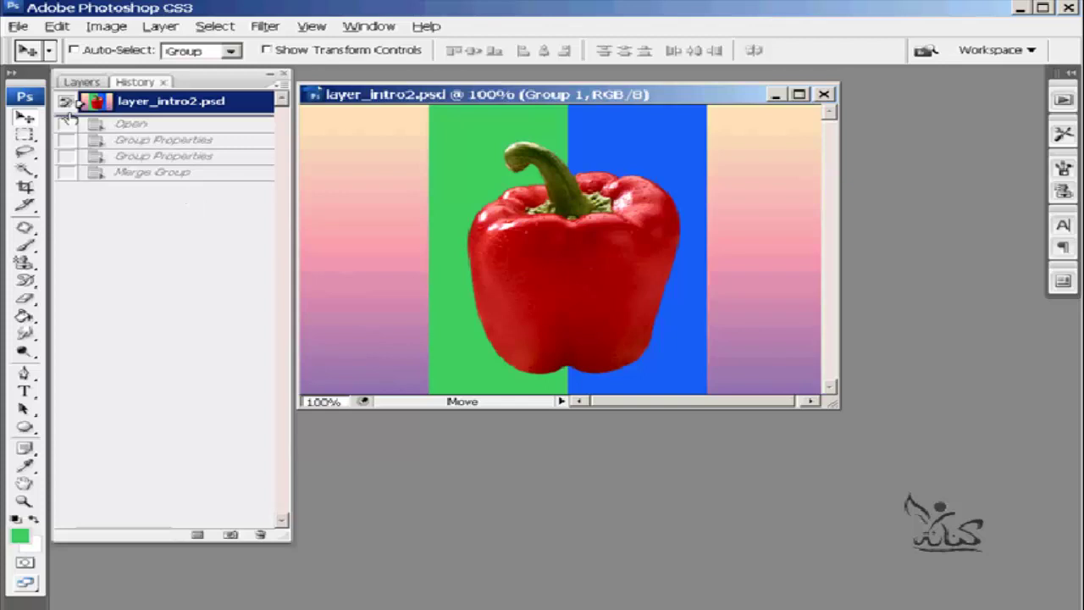
pyautogui.click(80, 81)
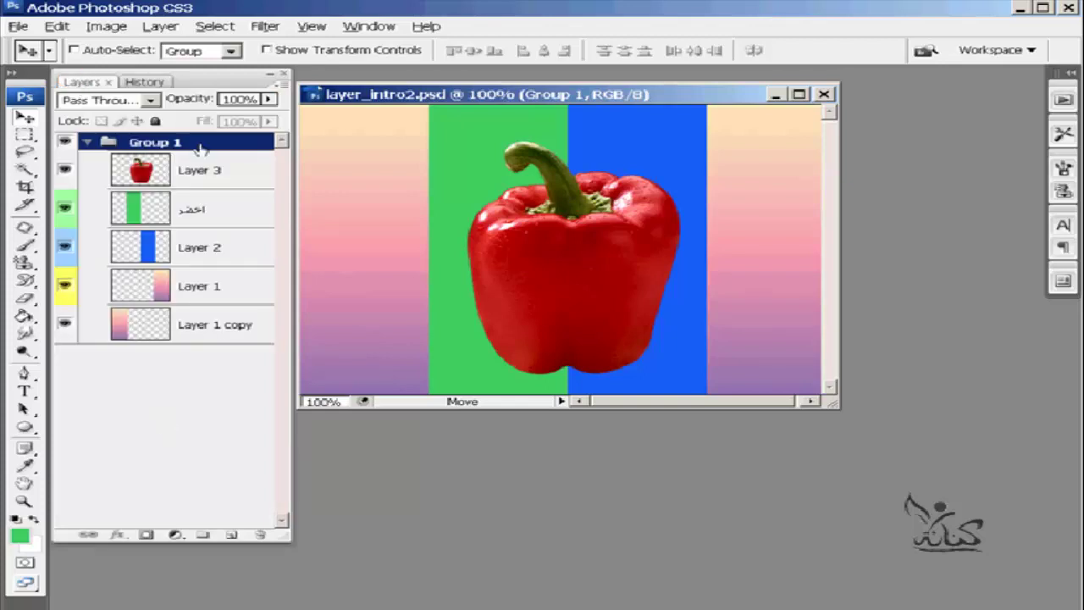
pyautogui.rightClick(215, 146)
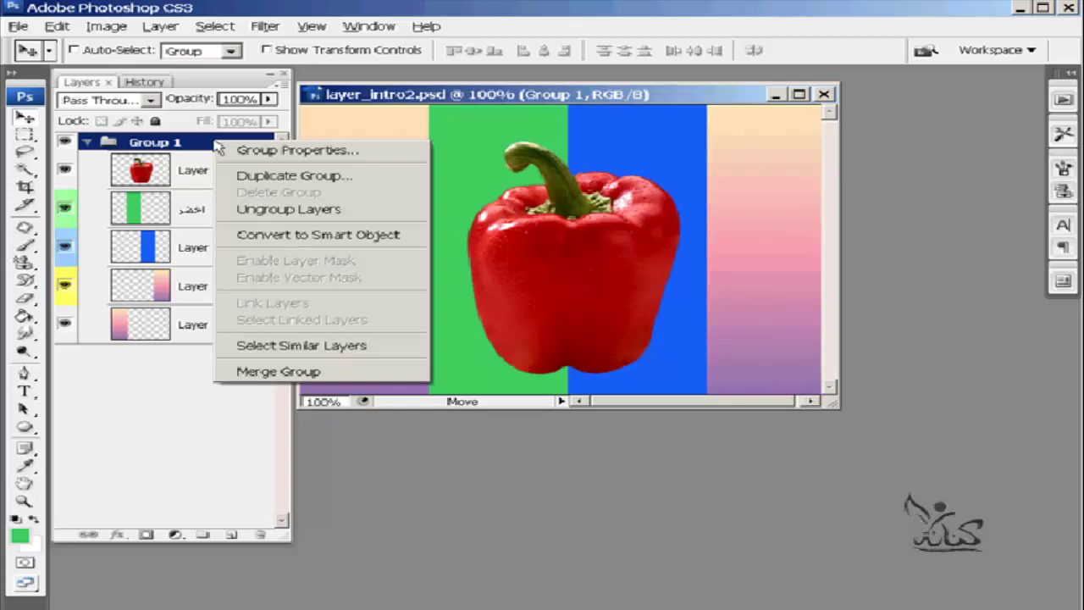
pyautogui.click(192, 144)
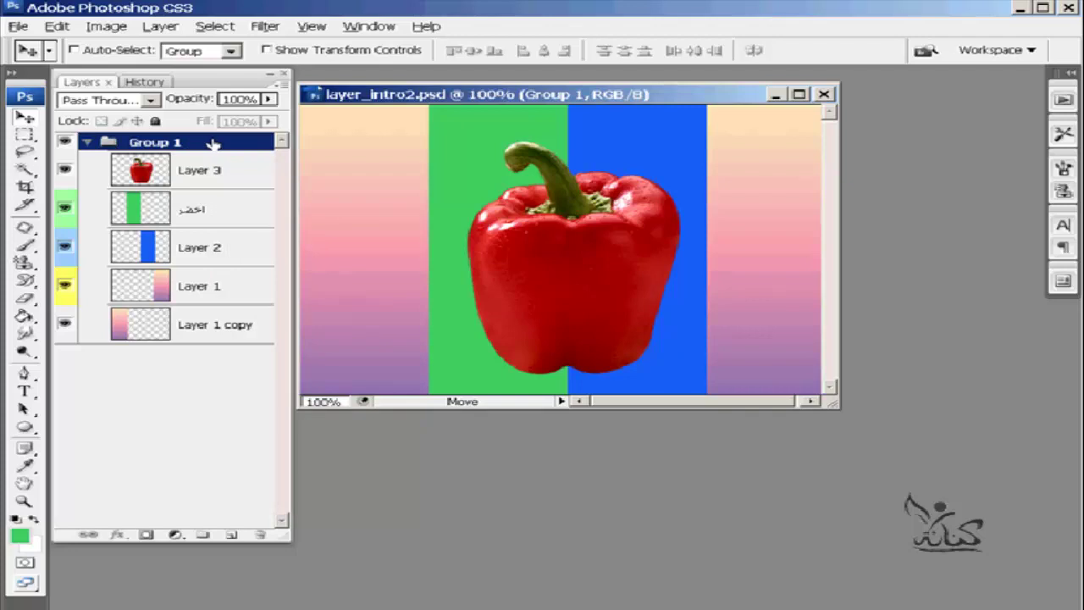
pyautogui.moveTo(213, 144)
pyautogui.mouseDown()
pyautogui.moveTo(262, 539)
pyautogui.moveTo(292, 542)
pyautogui.moveTo(288, 449)
pyautogui.mouseUp()
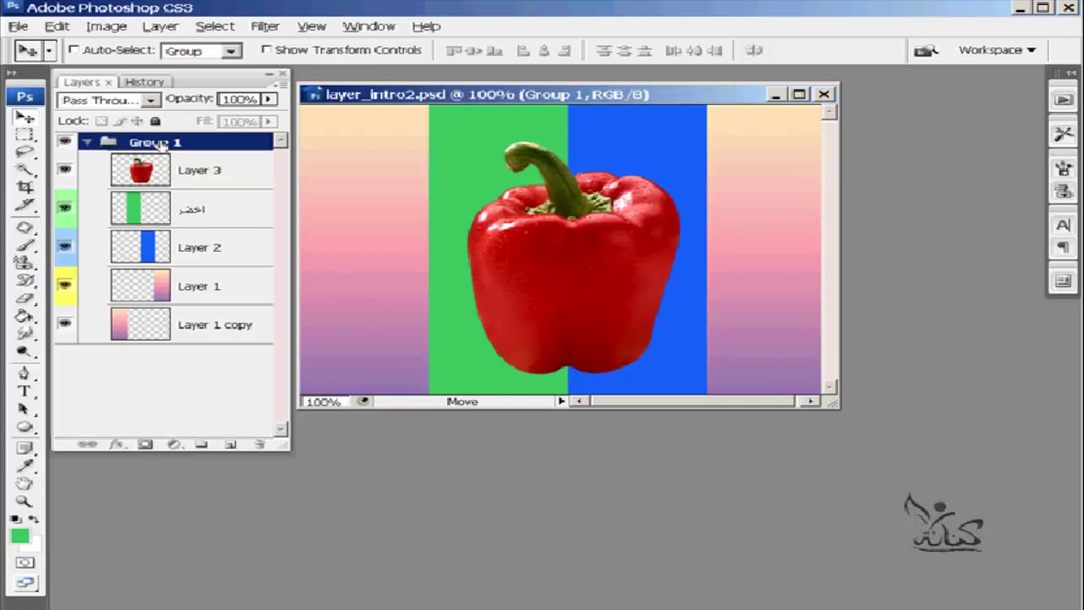
# Move Layer 1 copy out of Group 1, delete Group 1, then revert to the opened-state snapshot.
pyautogui.moveTo(161, 144)
pyautogui.mouseDown()
pyautogui.moveTo(168, 219)
pyautogui.moveTo(242, 370)
pyautogui.moveTo(259, 446)
pyautogui.mouseUp()
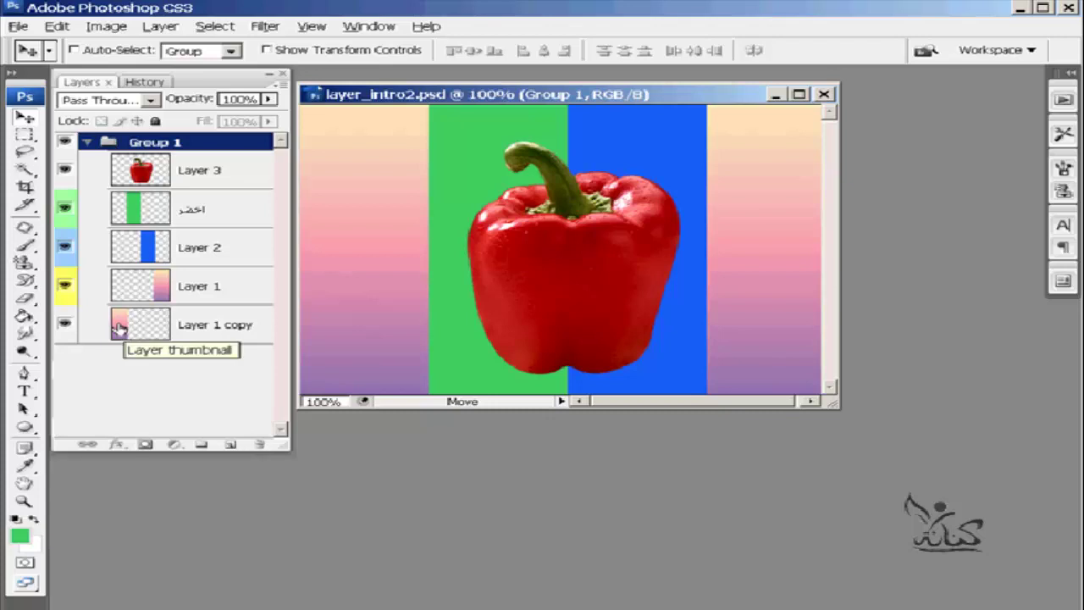
pyautogui.moveTo(119, 328); pyautogui.dragTo(89, 394)
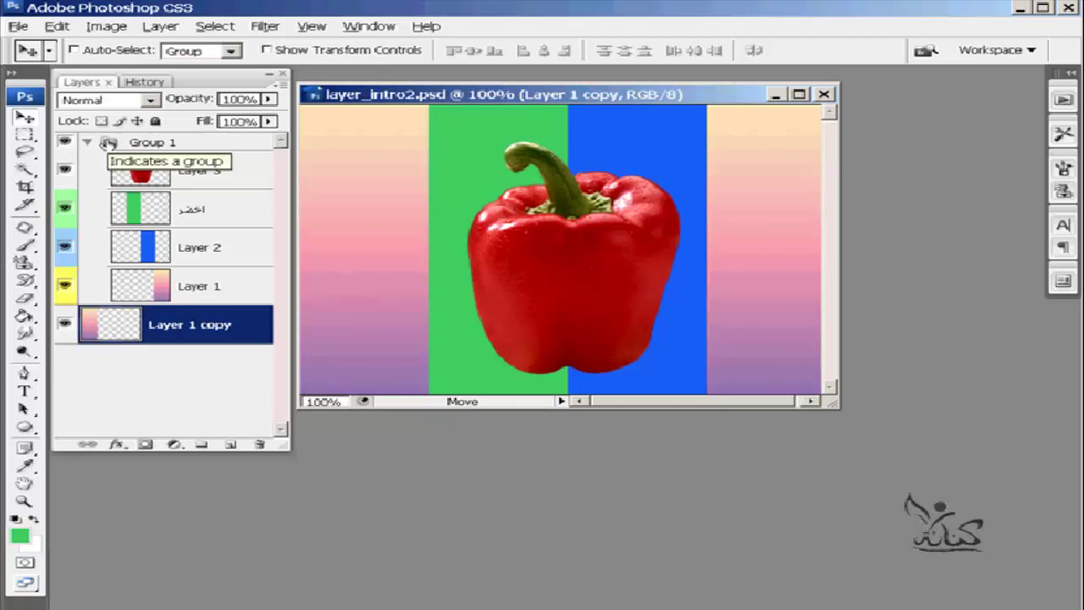
pyautogui.moveTo(107, 142)
pyautogui.mouseDown()
pyautogui.moveTo(205, 256)
pyautogui.moveTo(263, 447)
pyautogui.mouseUp()
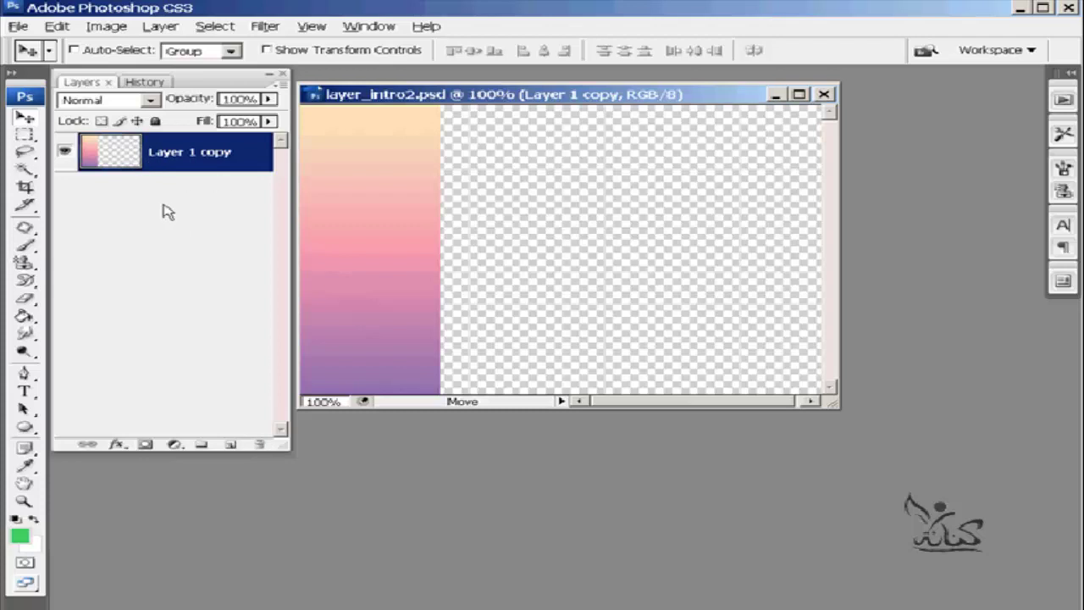
pyautogui.click(143, 81)
pyautogui.click(123, 102)
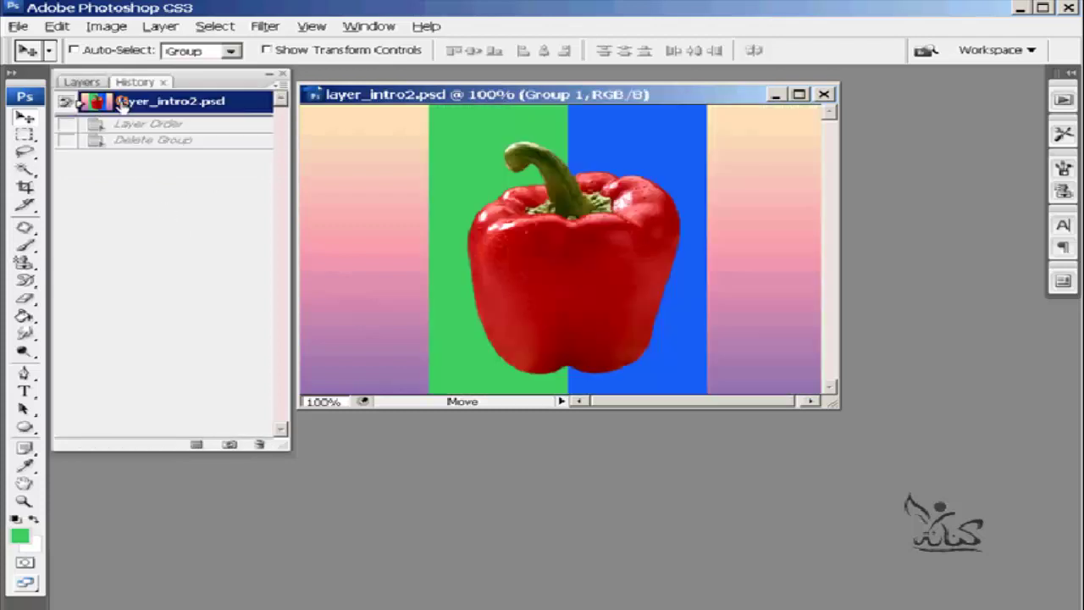
# Ungroup Group 1's layers, deselect everything, and select Layer 3, the pepper.
pyautogui.press('F7')
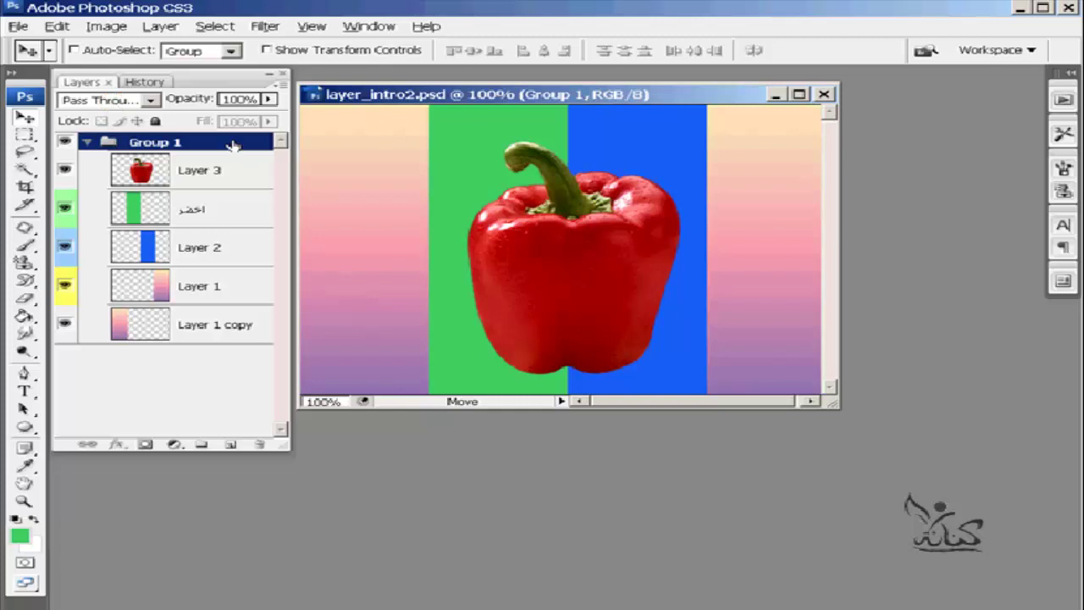
pyautogui.rightClick(236, 146)
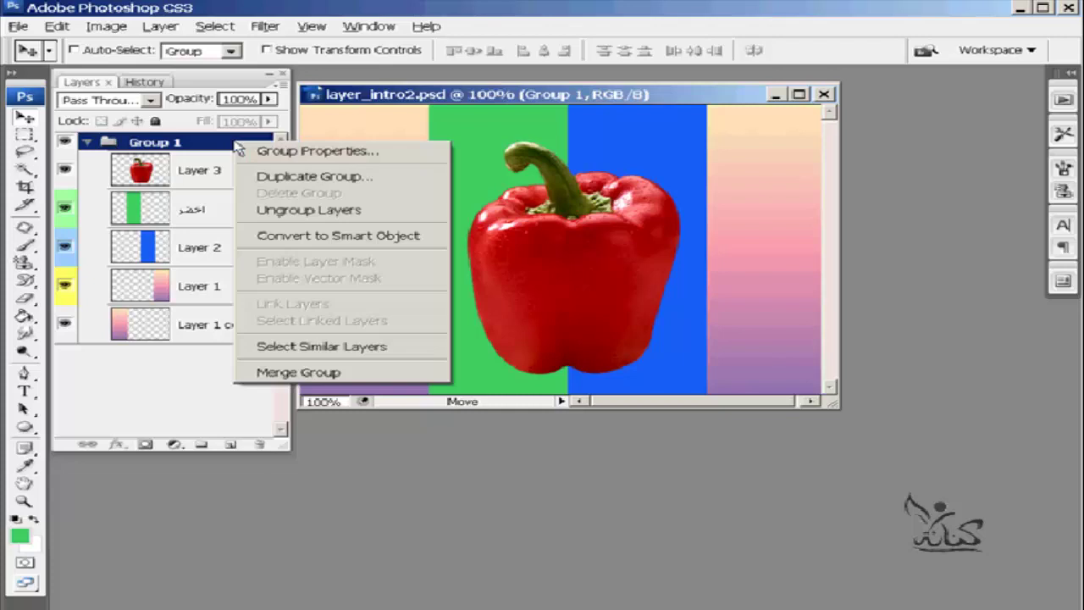
pyautogui.click(305, 213)
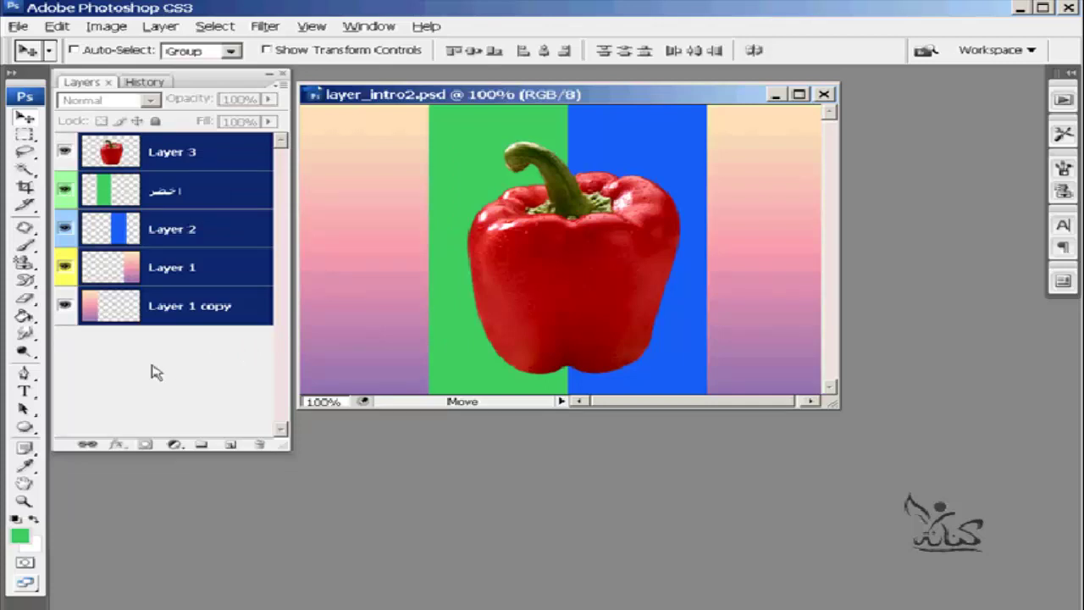
pyautogui.click(171, 364)
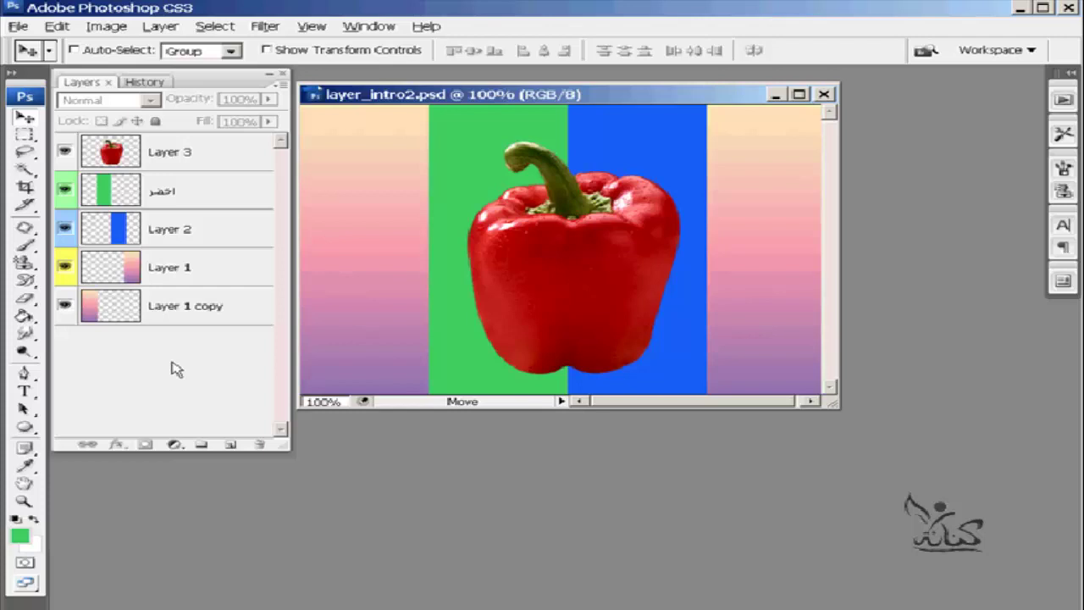
pyautogui.click(172, 153)
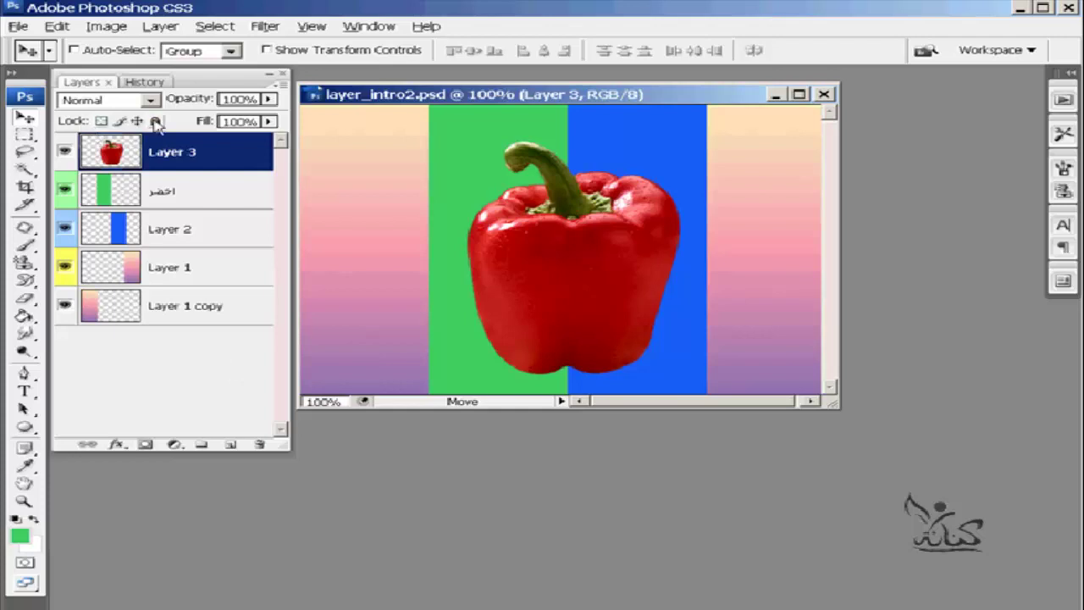
# Try Lock All on Layer 3 against the احمر layer, ending with only Lock Position applied.
pyautogui.click(156, 121)
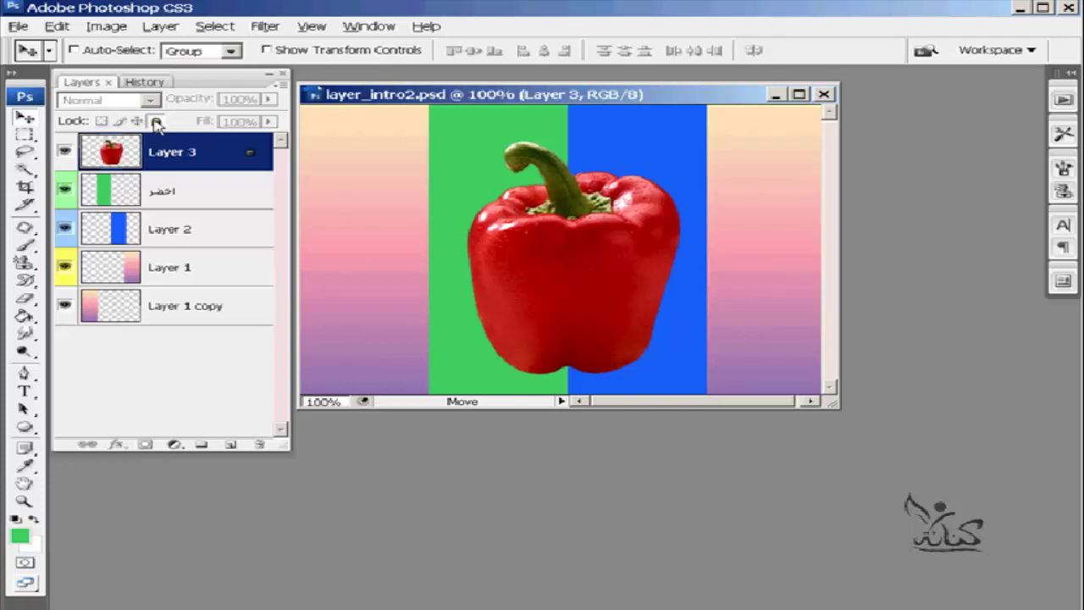
pyautogui.click(156, 121)
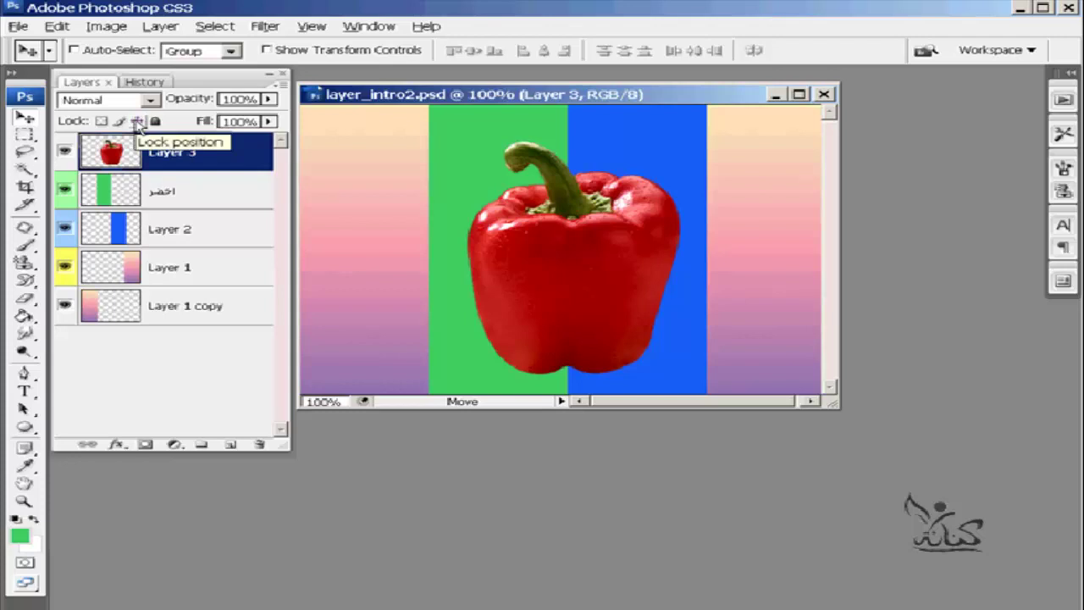
pyautogui.click(137, 123)
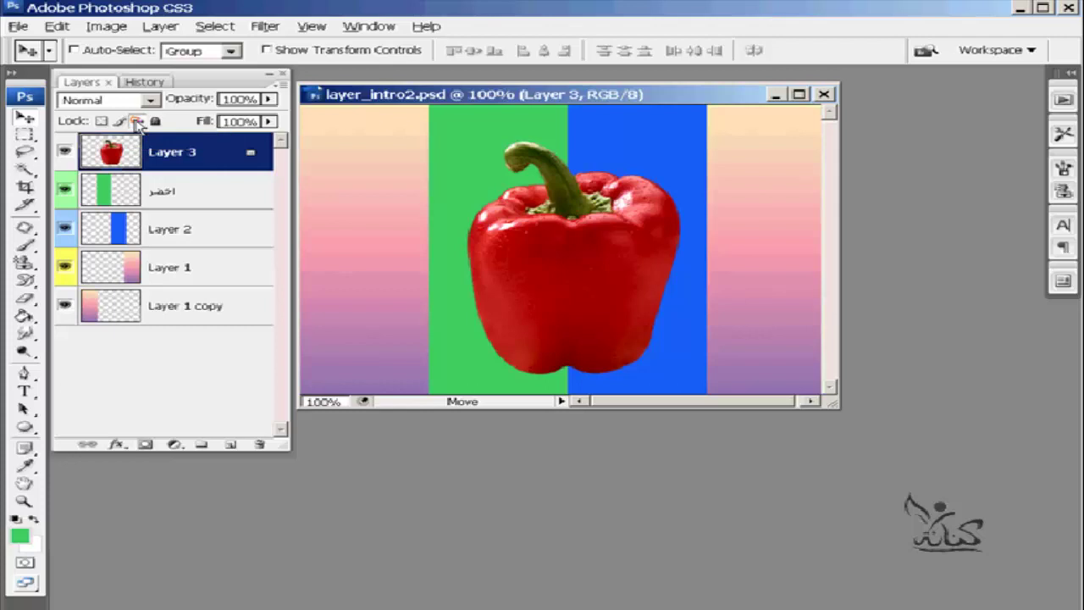
pyautogui.click(222, 178)
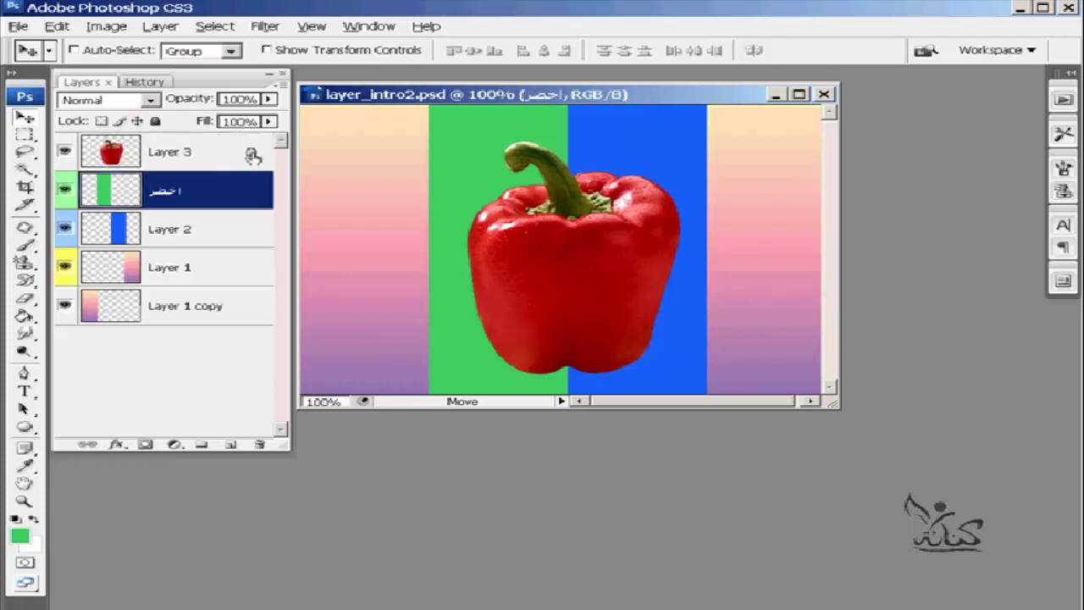
pyautogui.click(252, 155)
pyautogui.click(155, 122)
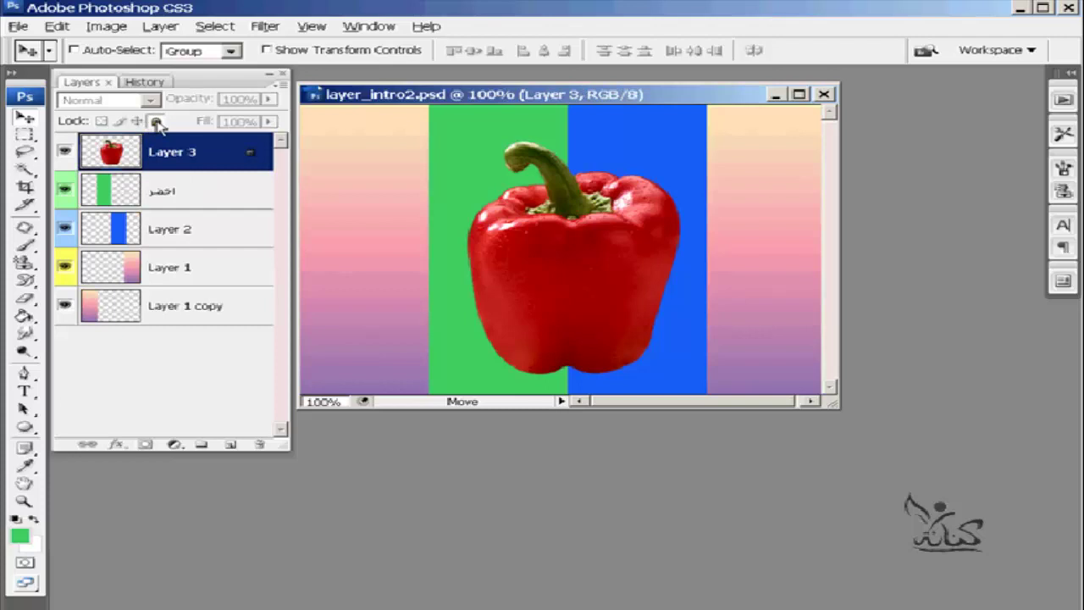
pyautogui.click(226, 199)
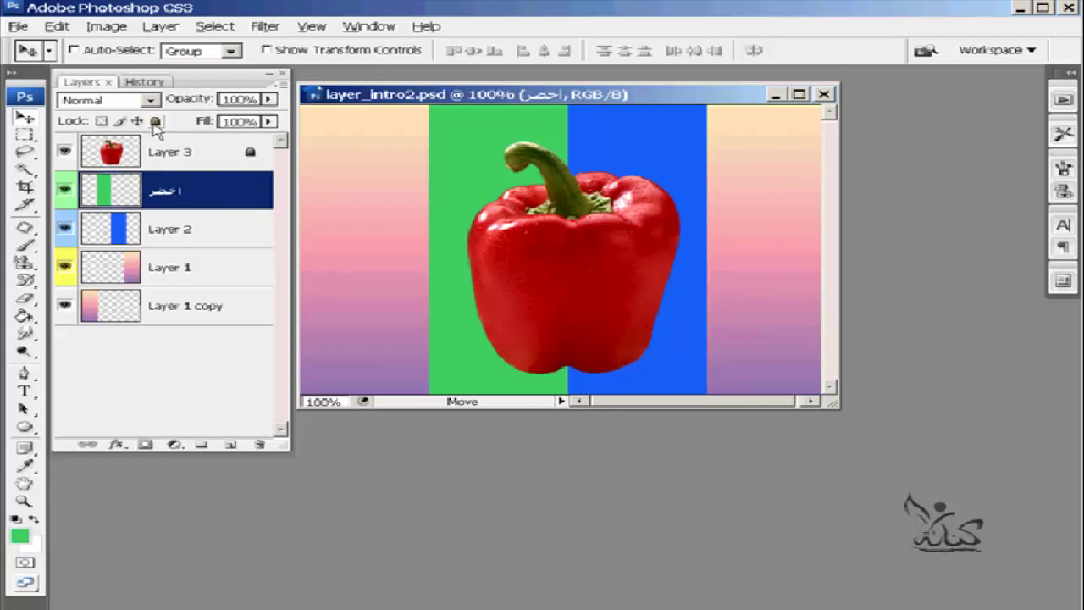
pyautogui.click(219, 151)
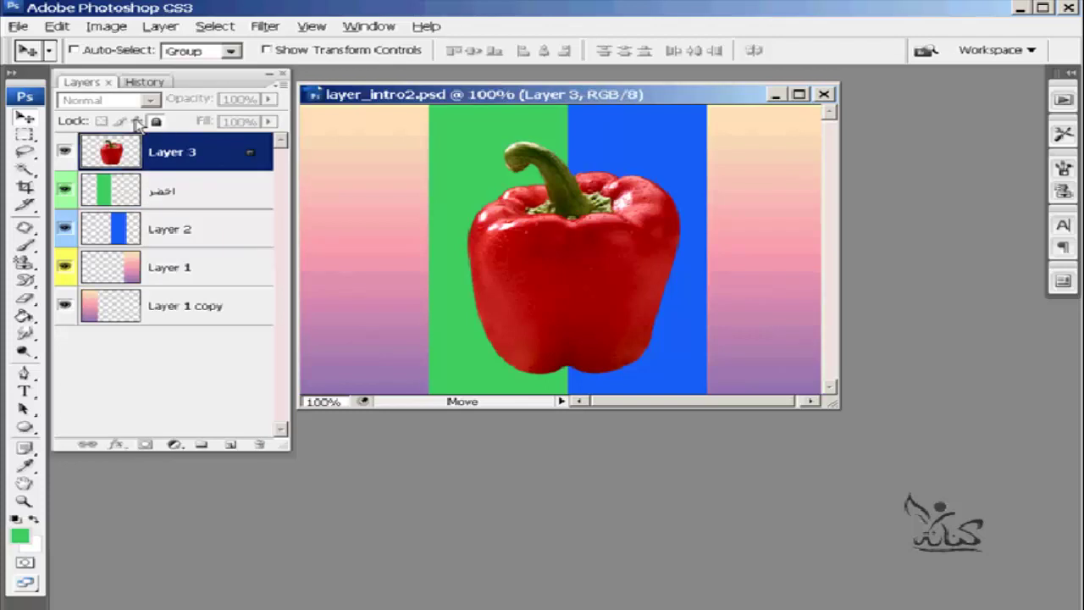
pyautogui.click(156, 121)
pyautogui.click(261, 197)
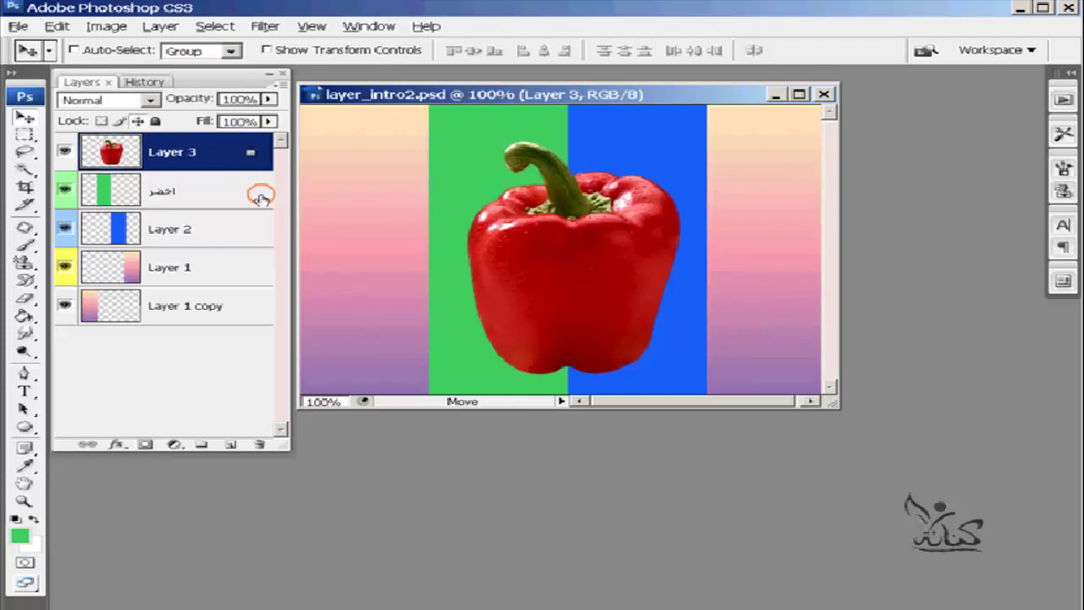
pyautogui.moveTo(110, 152)
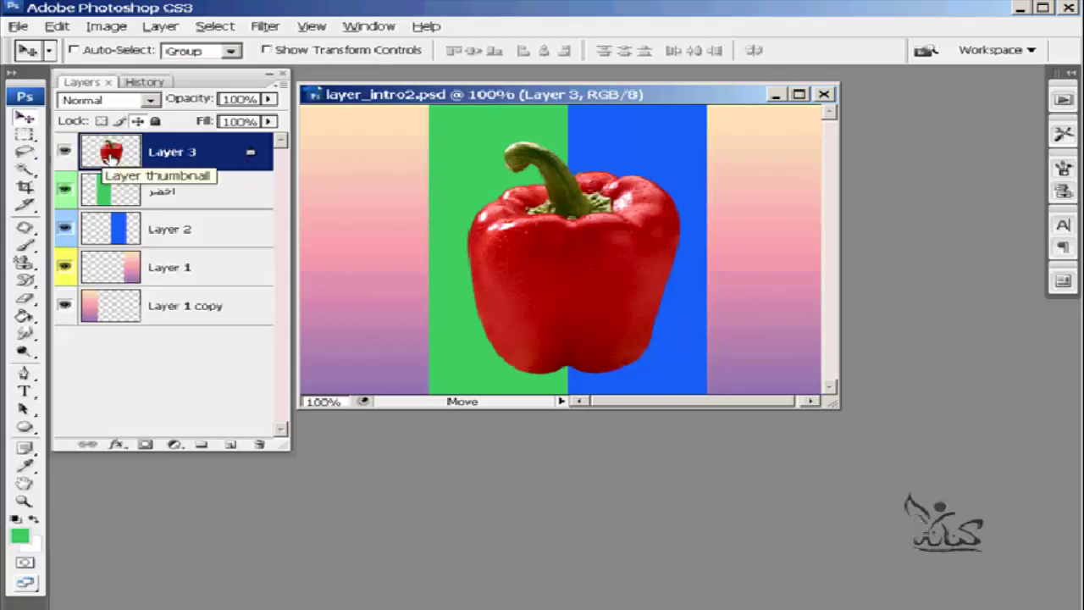
# Confirm the pepper won't move, then with Auto-Select shift the gradient, green and blue stripes sideways.
pyautogui.click(572, 272)
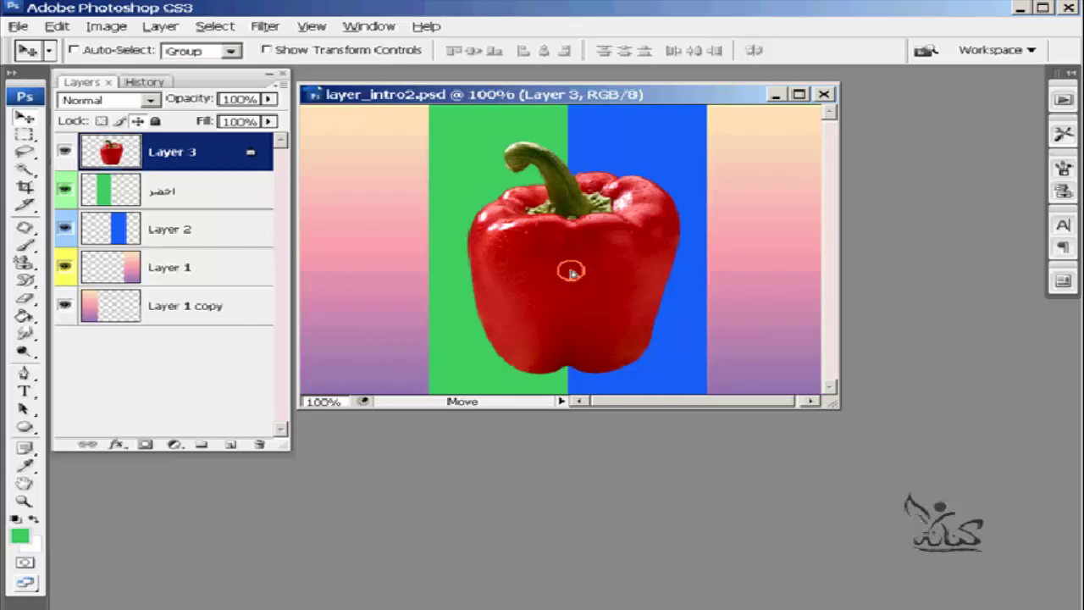
pyautogui.moveTo(571, 272); pyautogui.dragTo(504, 279)
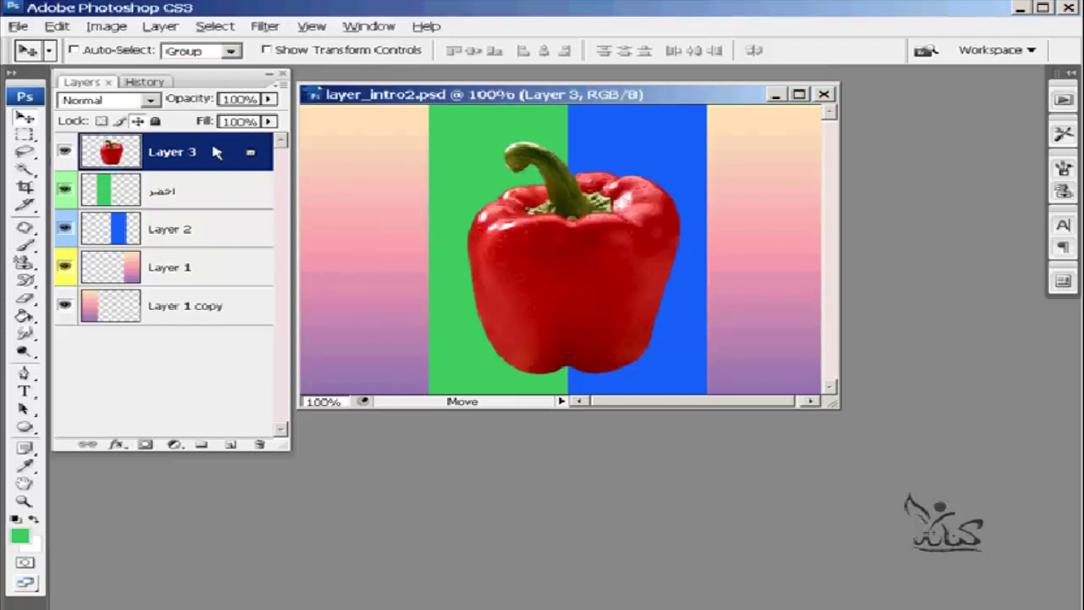
pyautogui.click(74, 50)
pyautogui.moveTo(367, 222)
pyautogui.mouseDown()
pyautogui.moveTo(427, 222)
pyautogui.moveTo(359, 223)
pyautogui.mouseUp()
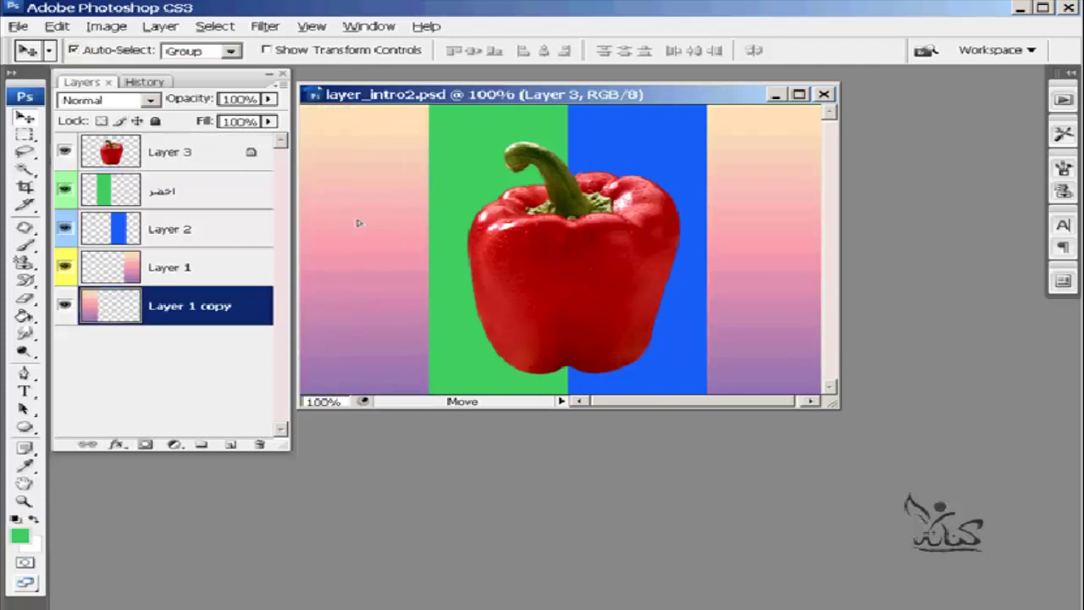
pyautogui.moveTo(561, 255); pyautogui.dragTo(445, 261)
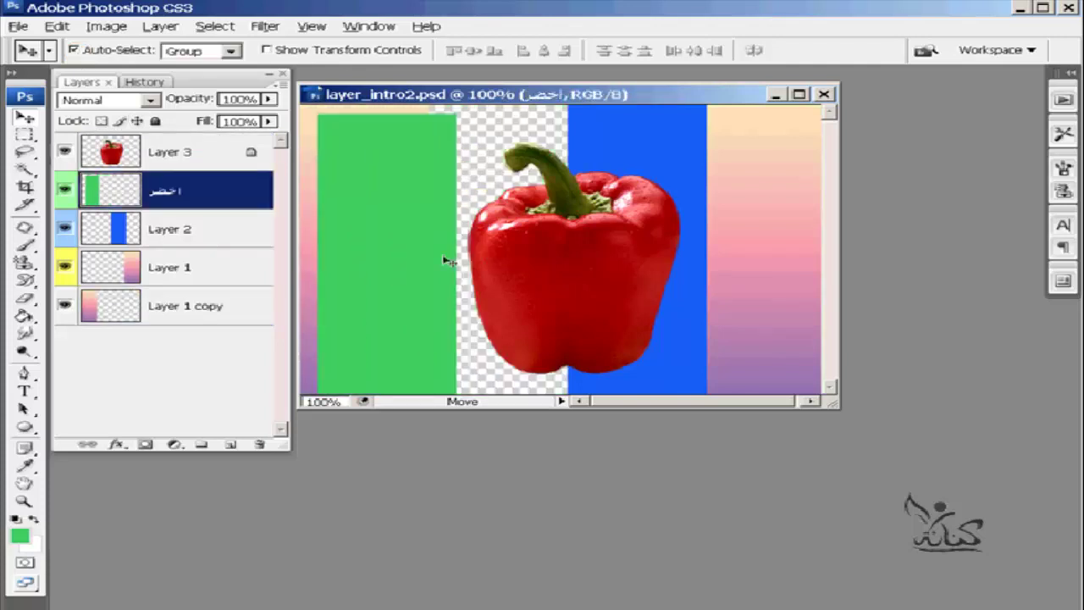
pyautogui.moveTo(655, 245)
pyautogui.mouseDown()
pyautogui.moveTo(543, 244)
pyautogui.moveTo(608, 241)
pyautogui.mouseUp()
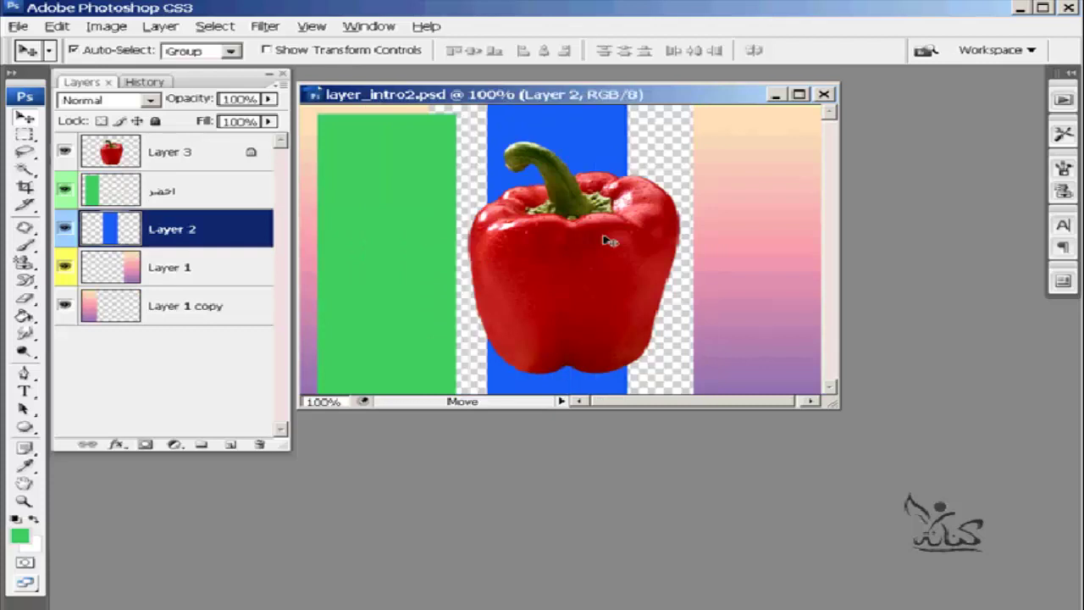
pyautogui.moveTo(745, 238)
pyautogui.mouseDown()
pyautogui.moveTo(649, 232)
pyautogui.moveTo(703, 240)
pyautogui.mouseUp()
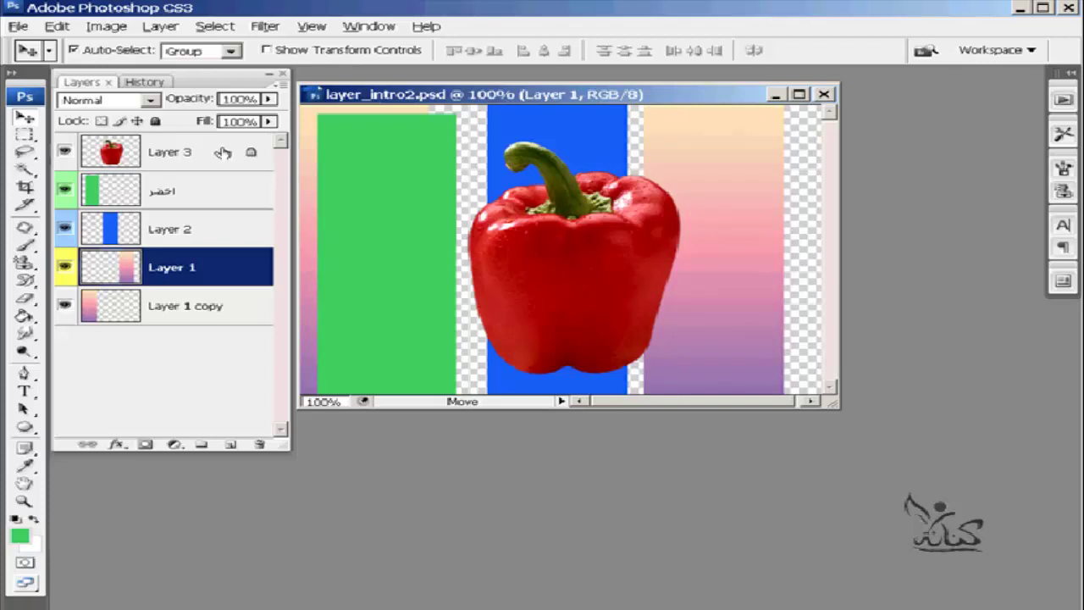
pyautogui.click(223, 152)
# Unlock Layer 3's position and nudge the pepper slightly right and up.
pyautogui.click(74, 51)
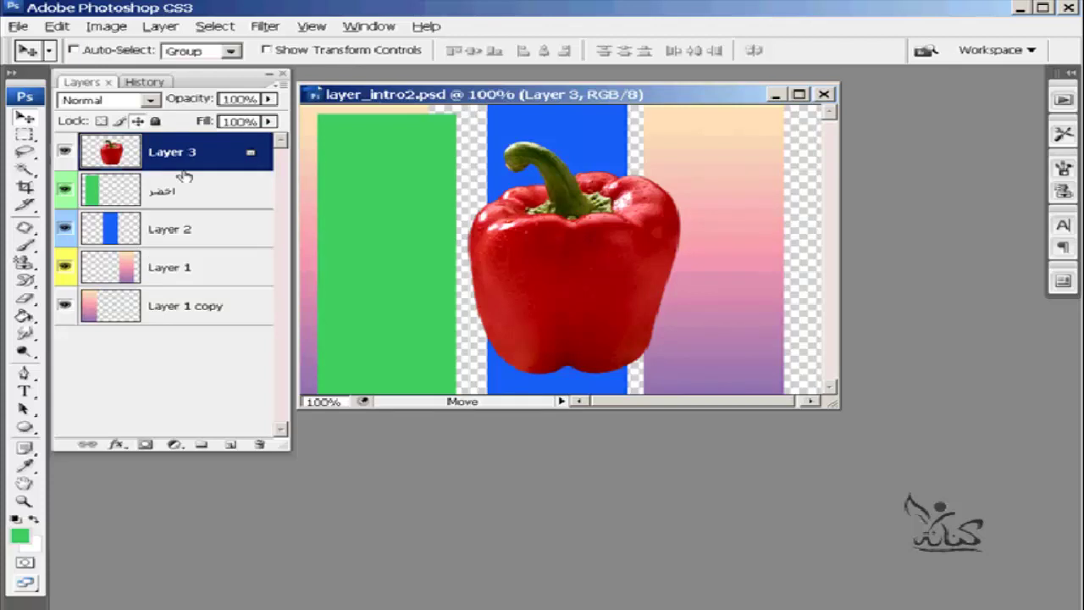
pyautogui.click(250, 152)
pyautogui.moveTo(592, 258); pyautogui.dragTo(613, 250)
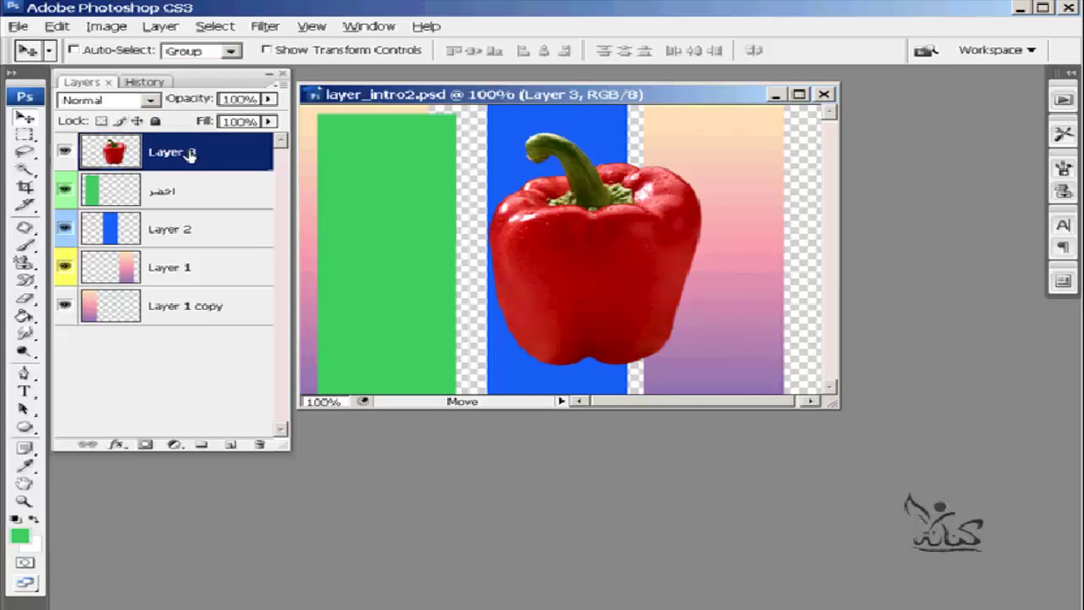
# Use Show/Hide all other layers on Layer 3 so only the pepper remains visible.
pyautogui.rightClick(70, 162)
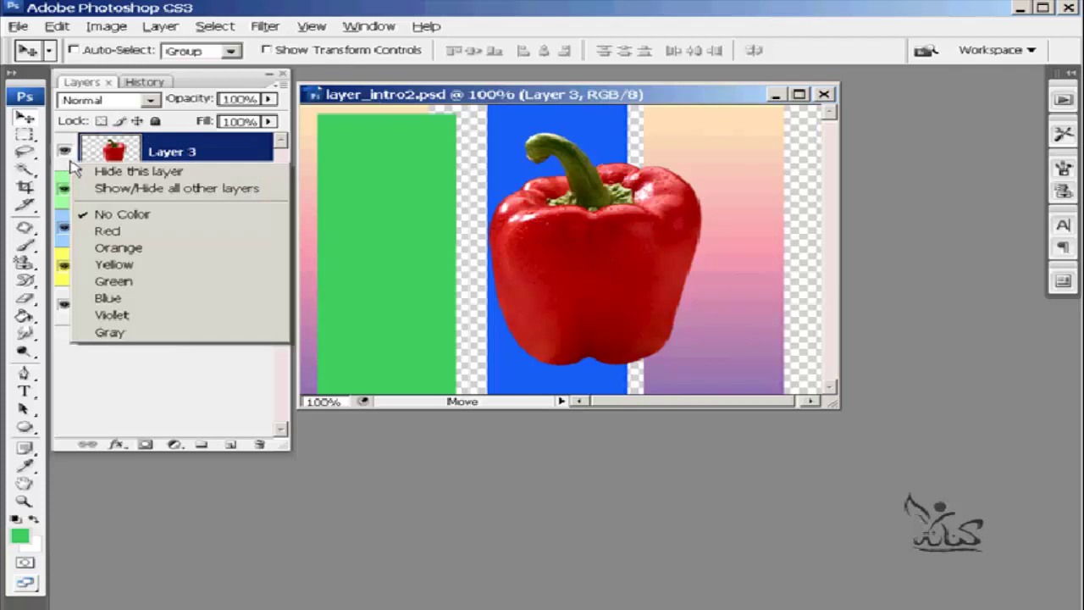
pyautogui.click(203, 197)
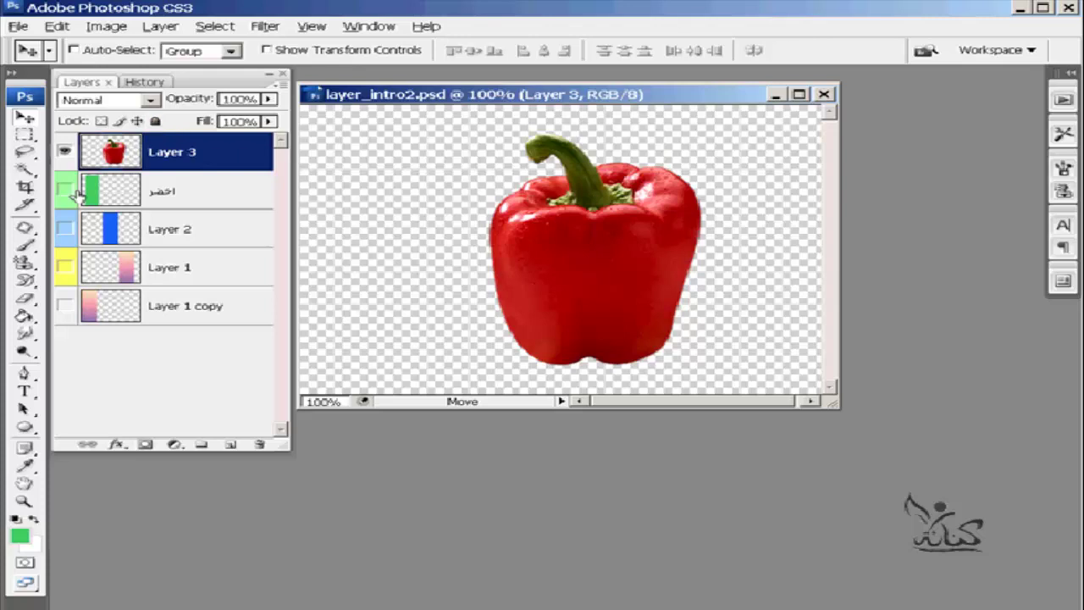
# Set the Brush to 100% opacity and 100% flow and scribble green across the pepper.
pyautogui.click(26, 246)
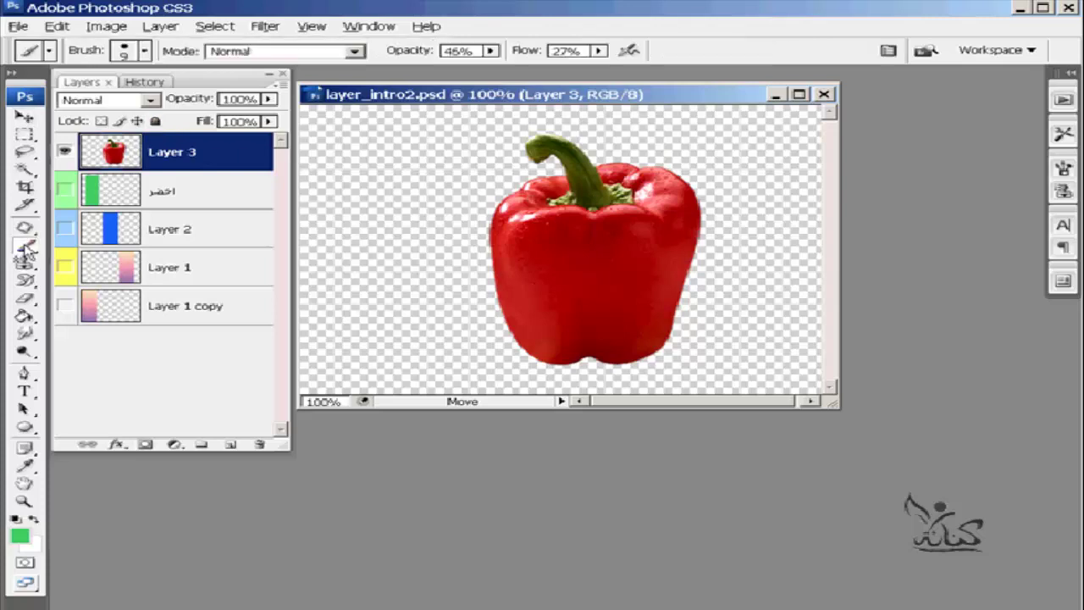
pyautogui.click(492, 51)
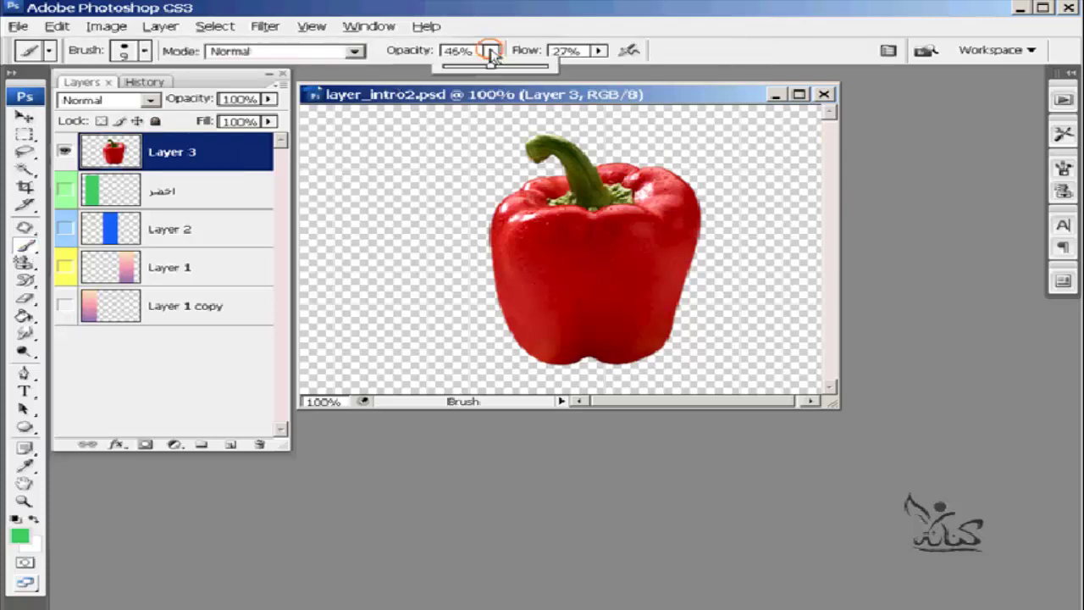
pyautogui.moveTo(493, 55); pyautogui.dragTo(584, 76)
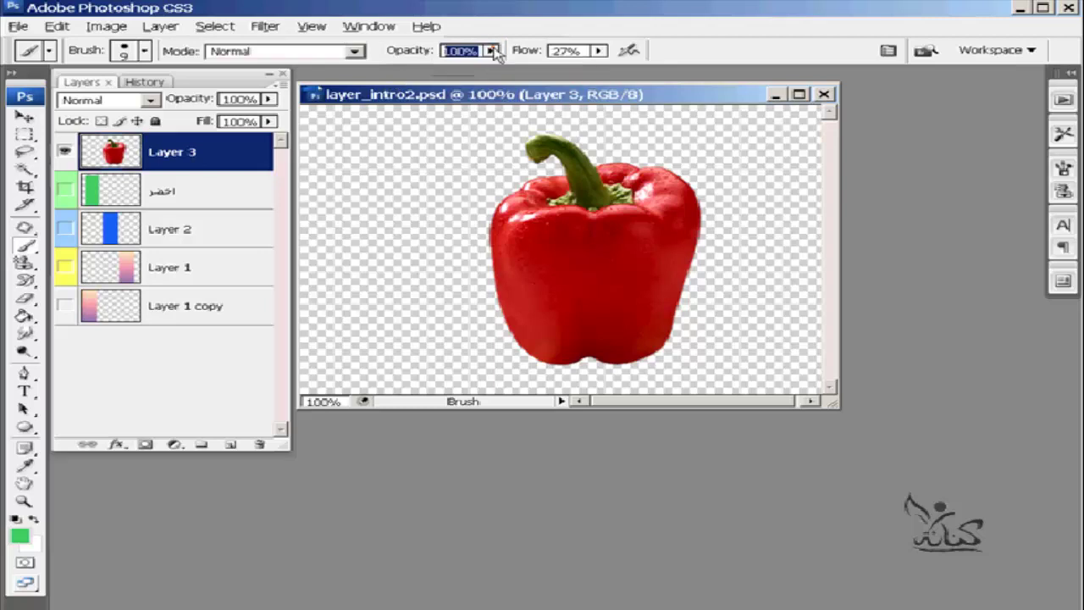
pyautogui.click(599, 51)
pyautogui.moveTo(612, 75); pyautogui.dragTo(677, 67)
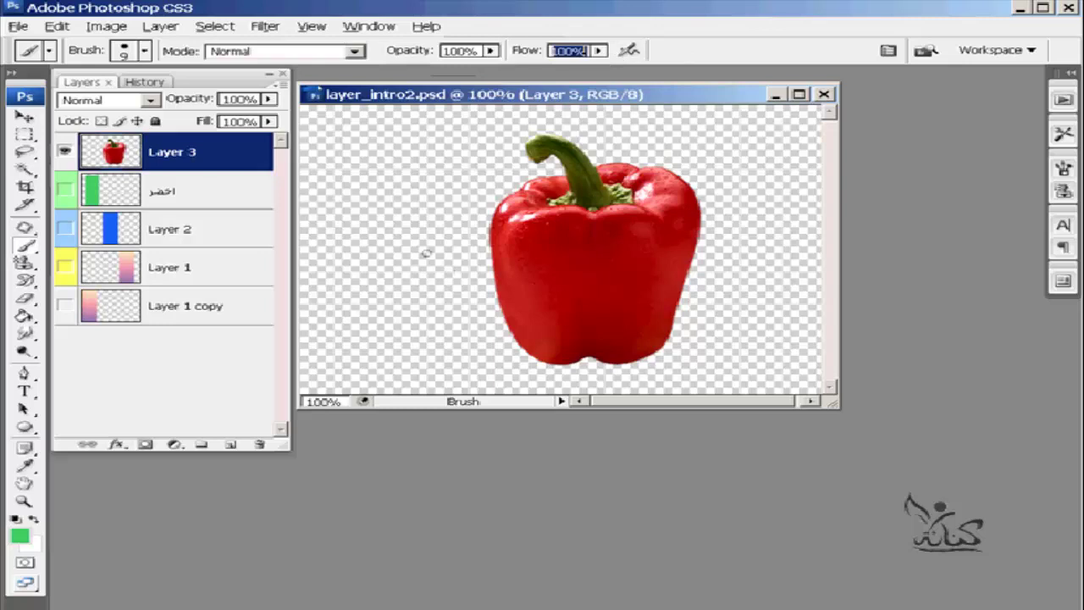
pyautogui.moveTo(426, 253)
pyautogui.mouseDown()
pyautogui.moveTo(666, 252)
pyautogui.moveTo(640, 278)
pyautogui.moveTo(408, 281)
pyautogui.moveTo(423, 277)
pyautogui.mouseUp()
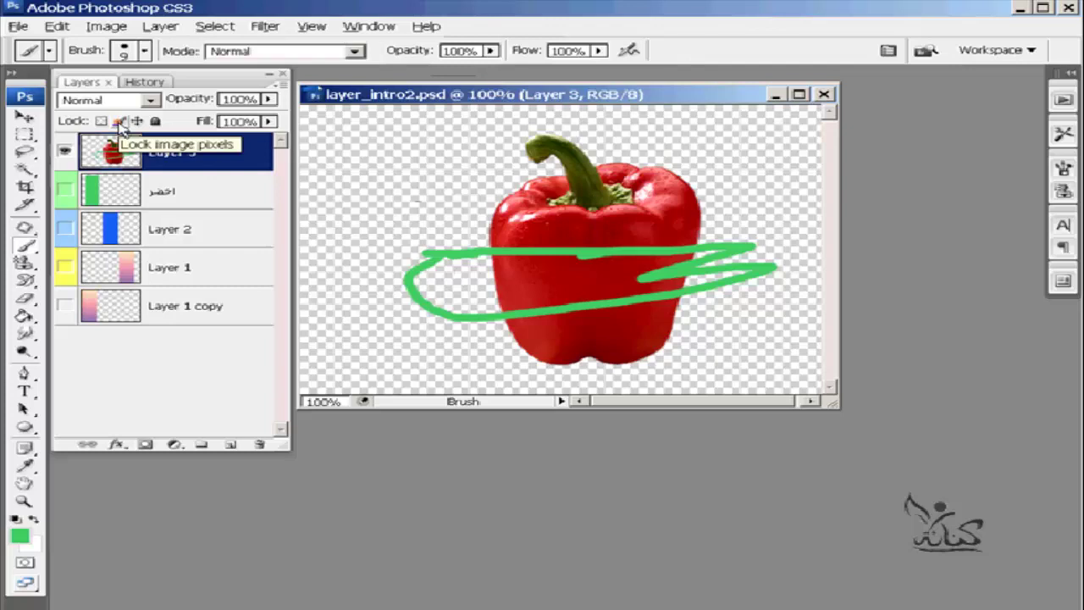
pyautogui.click(120, 121)
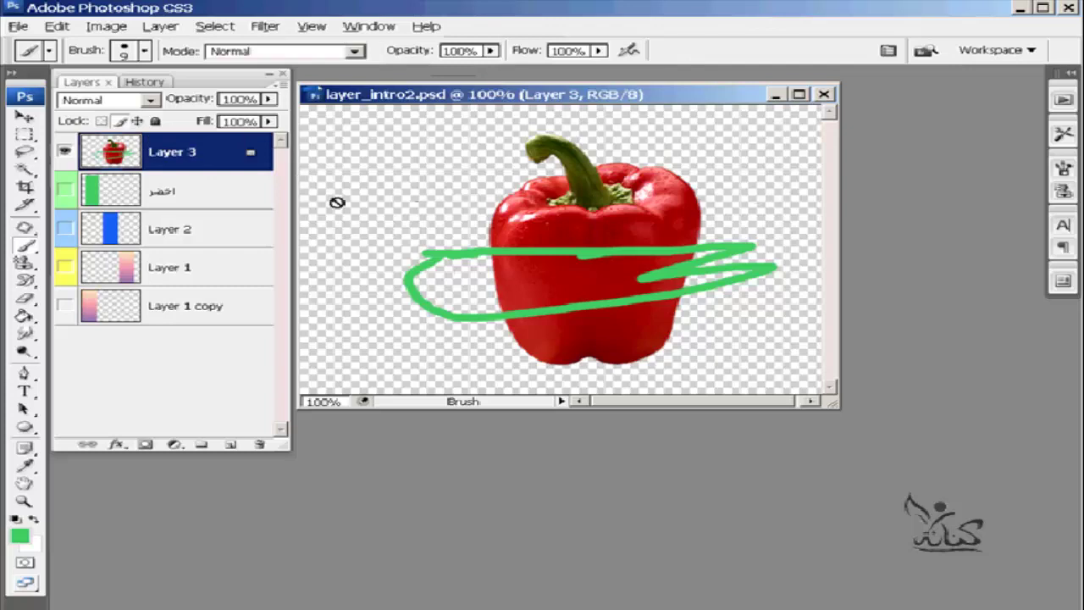
pyautogui.click(655, 187)
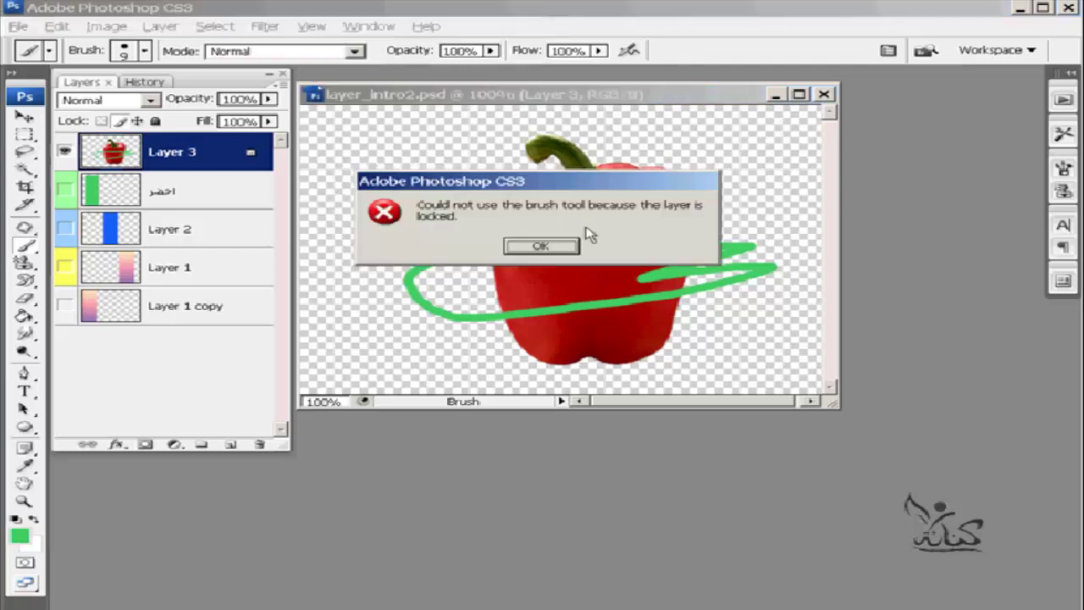
pyautogui.click(540, 245)
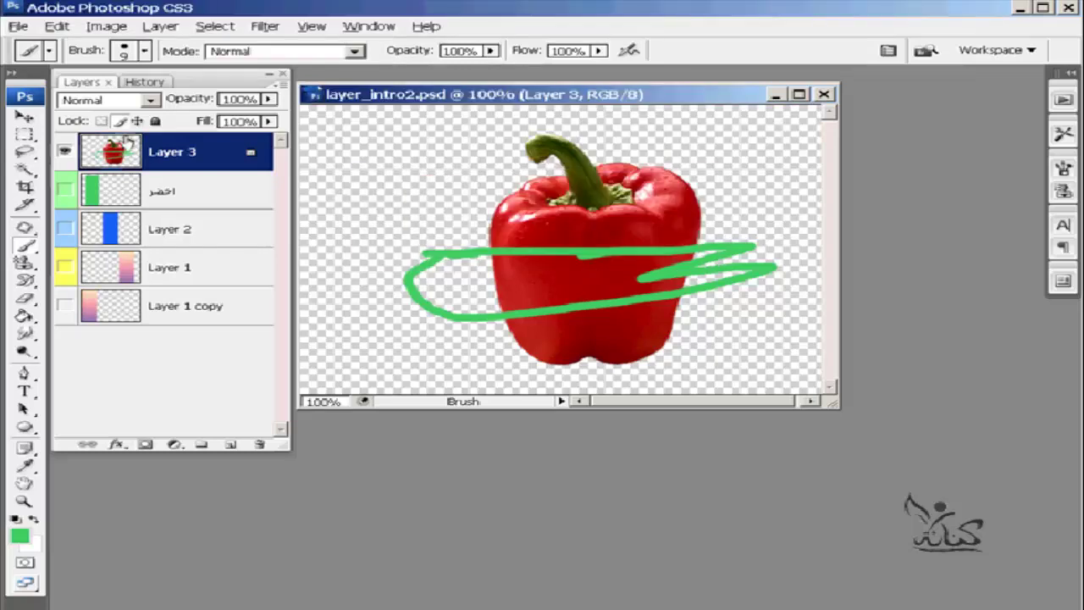
pyautogui.click(120, 122)
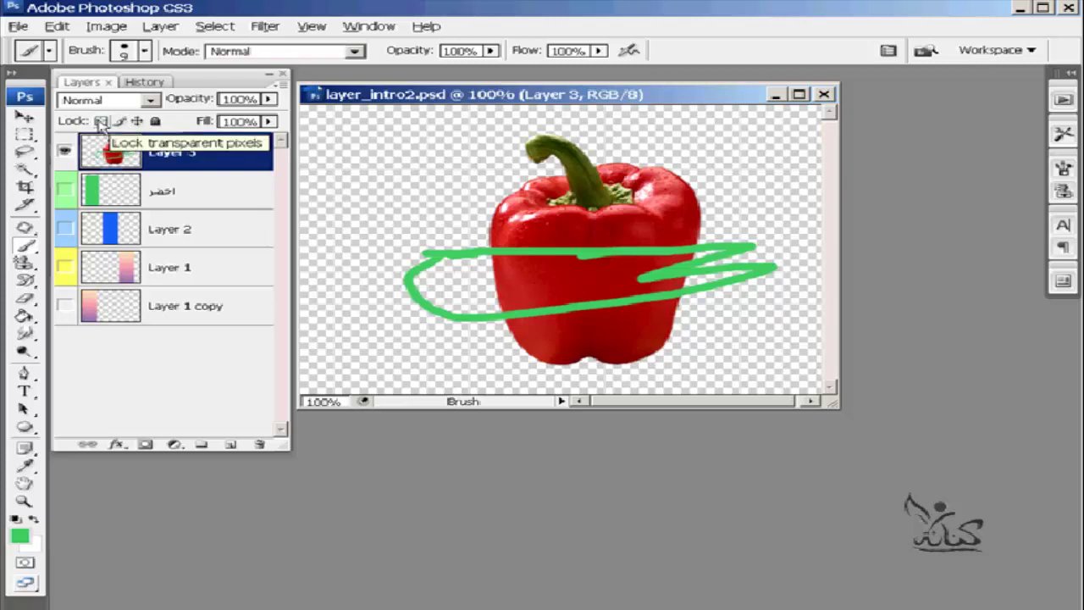
# Lock Layer 3's transparent pixels and paint green over the pepper's upper left and centre.
pyautogui.click(101, 123)
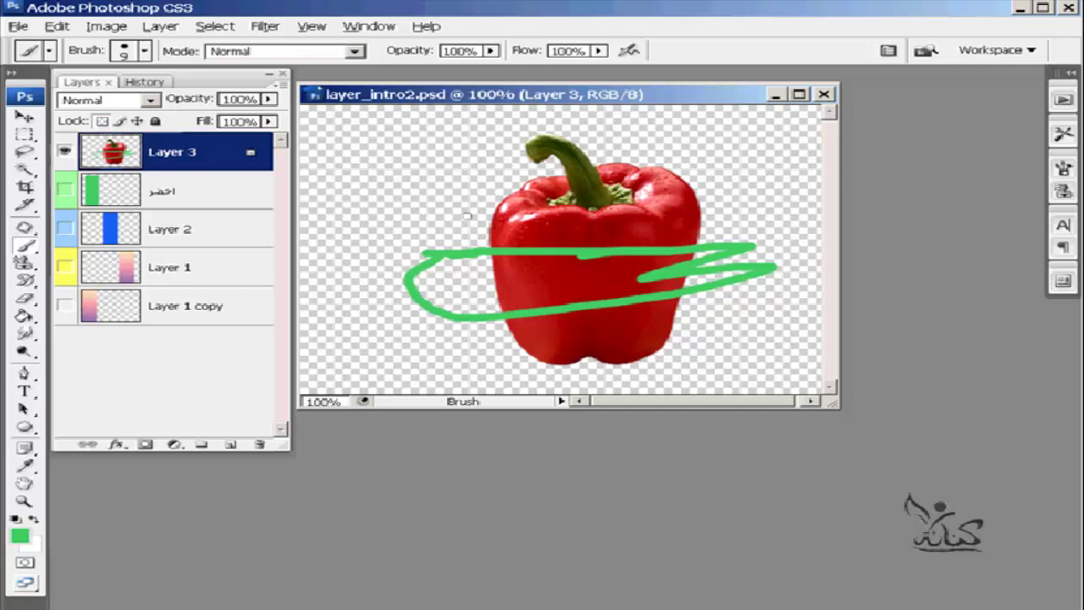
pyautogui.moveTo(444, 218)
pyautogui.mouseDown()
pyautogui.moveTo(505, 215)
pyautogui.moveTo(552, 193)
pyautogui.moveTo(503, 191)
pyautogui.moveTo(524, 242)
pyautogui.moveTo(527, 210)
pyautogui.mouseUp()
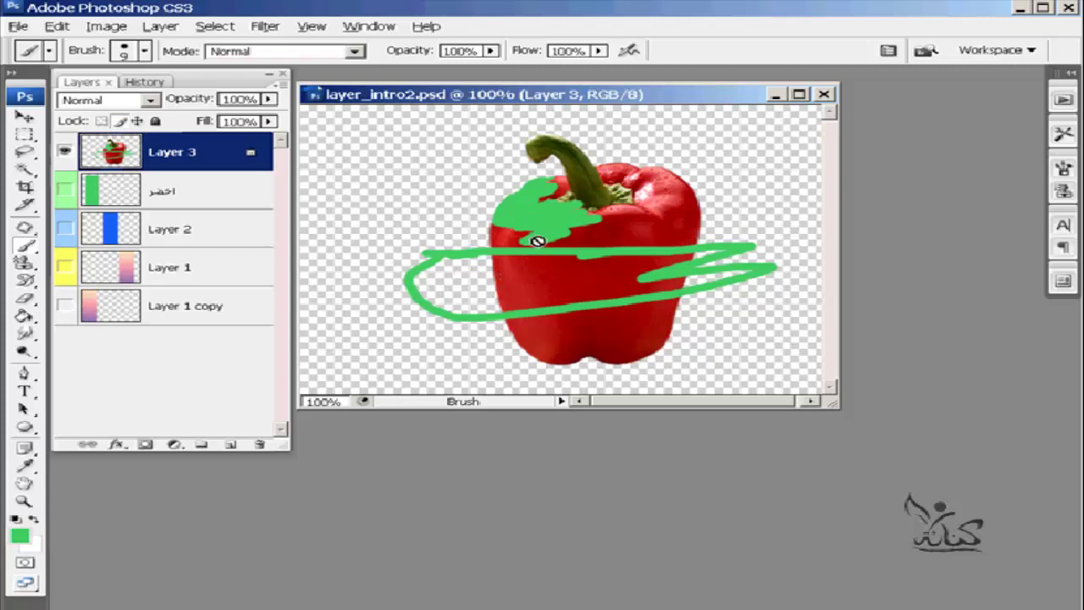
pyautogui.click(100, 122)
pyautogui.click(101, 122)
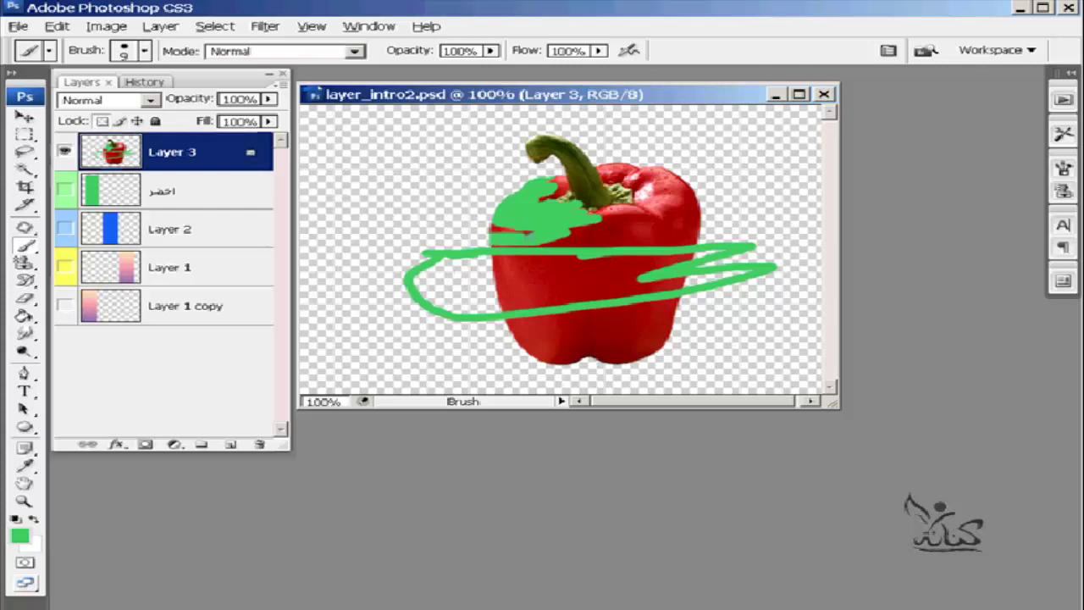
pyautogui.moveTo(532, 230)
pyautogui.mouseDown()
pyautogui.moveTo(499, 224)
pyautogui.moveTo(479, 271)
pyautogui.moveTo(542, 278)
pyautogui.mouseUp()
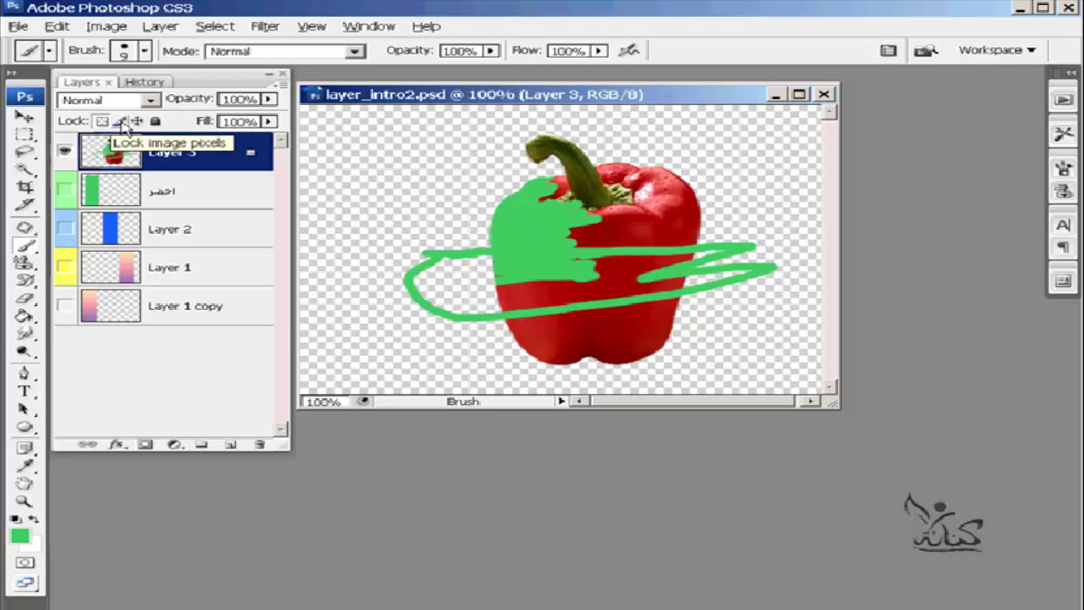
# Release Layer 3's transparency lock and revert to the opening History snapshot.
pyautogui.click(102, 122)
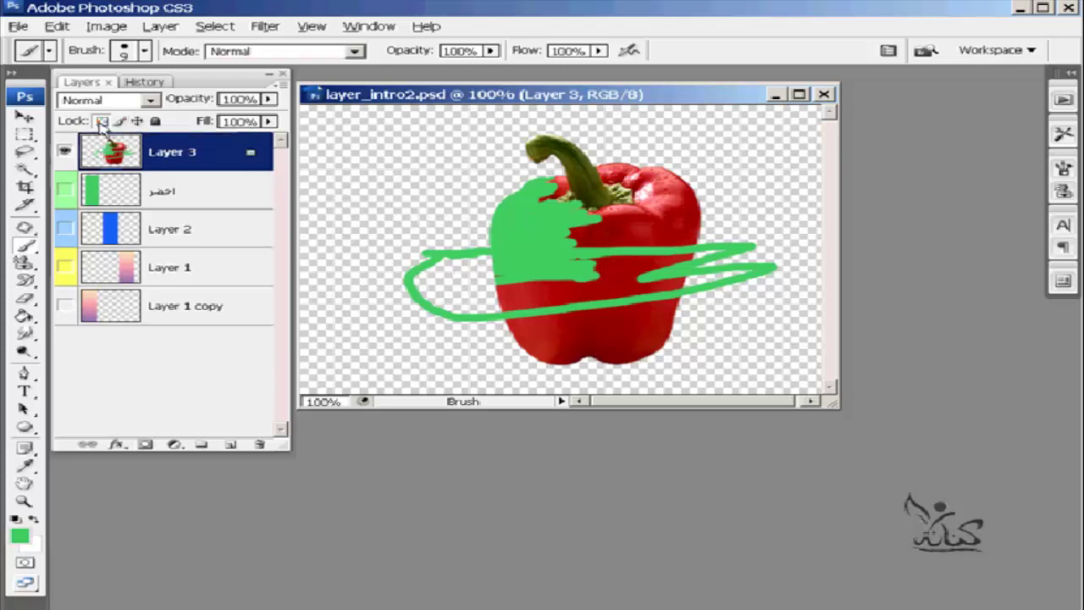
pyautogui.click(100, 122)
pyautogui.click(140, 83)
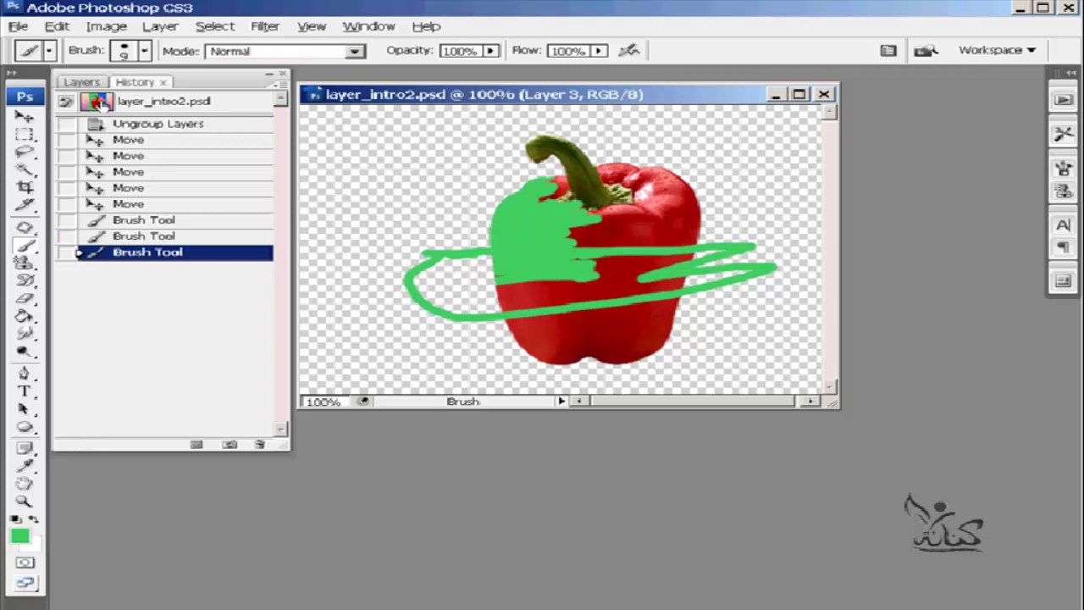
pyautogui.click(99, 103)
pyautogui.click(78, 82)
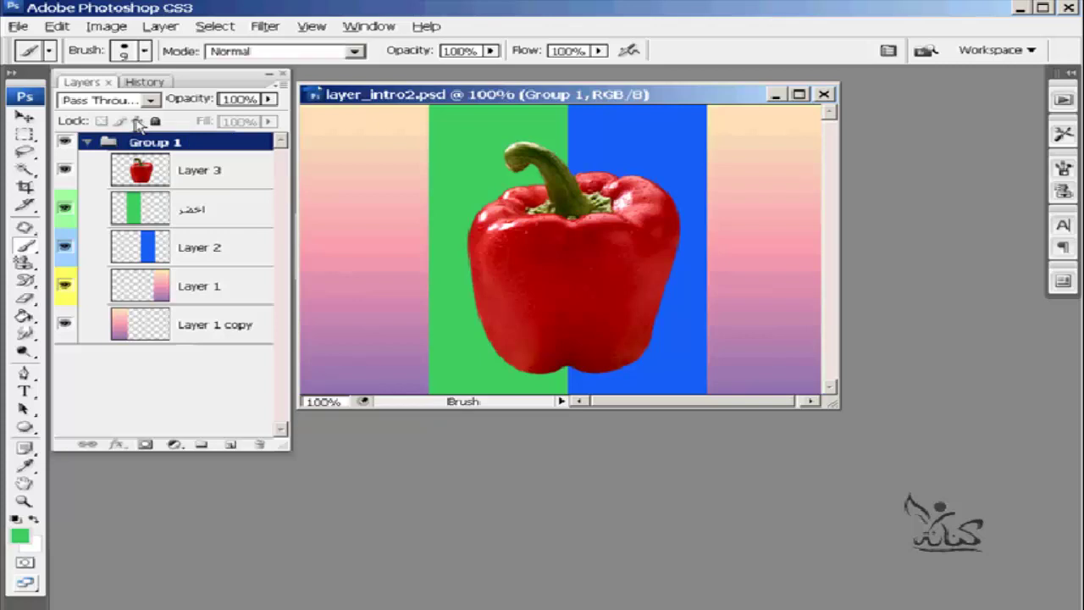
# Link Layer 3, the green-stripe layer and Layer 2, then select Layer 2 to view its links.
pyautogui.click(211, 174)
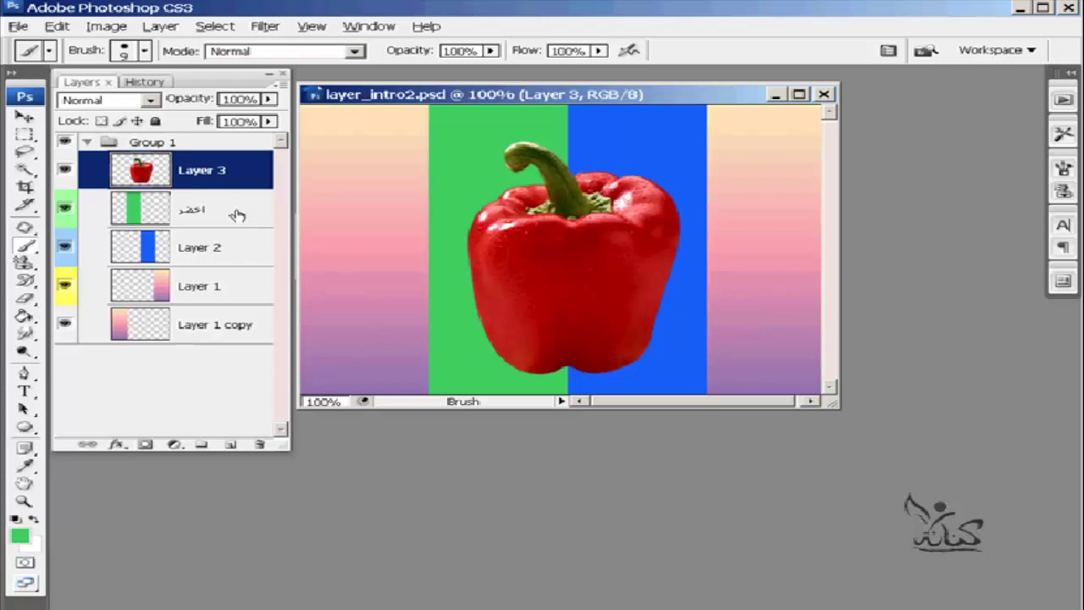
pyautogui.keyDown('ctrl'); pyautogui.click(237, 214); pyautogui.keyUp('ctrl')
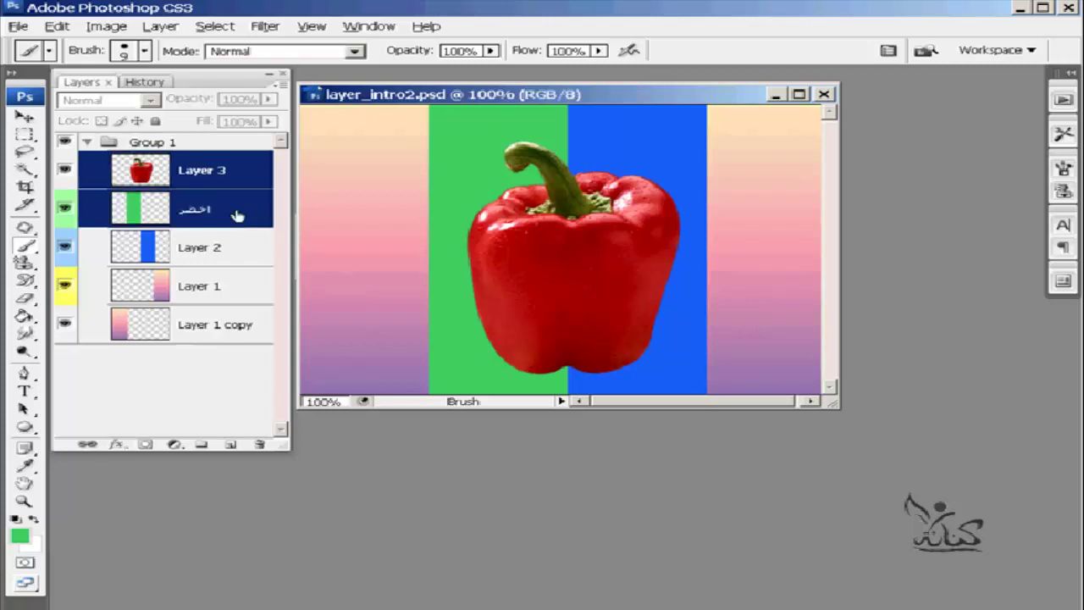
pyautogui.keyDown('ctrl'); pyautogui.click(250, 252); pyautogui.keyUp('ctrl')
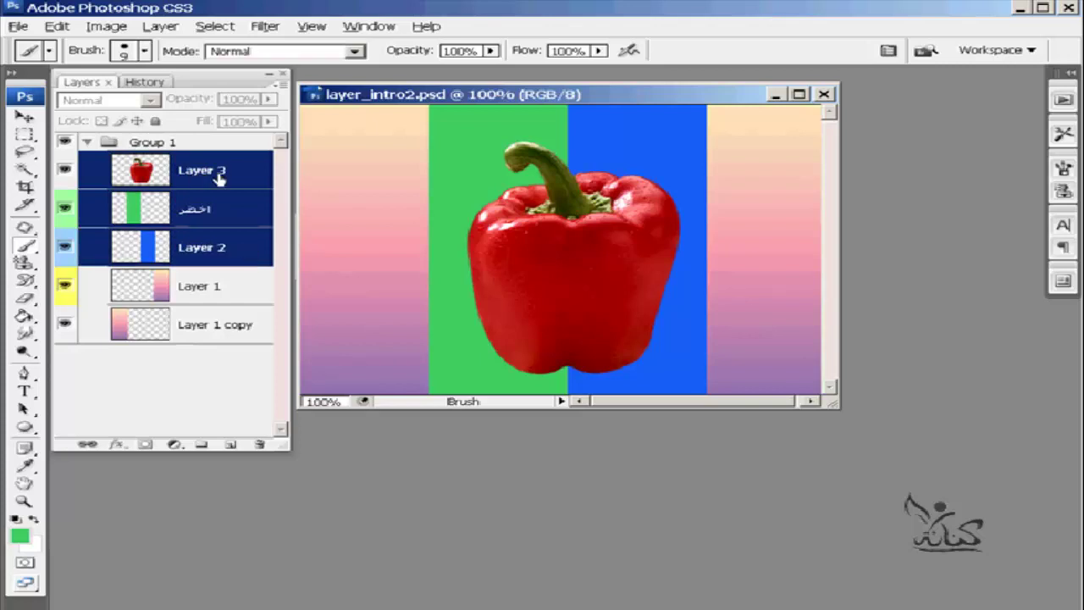
pyautogui.click(87, 447)
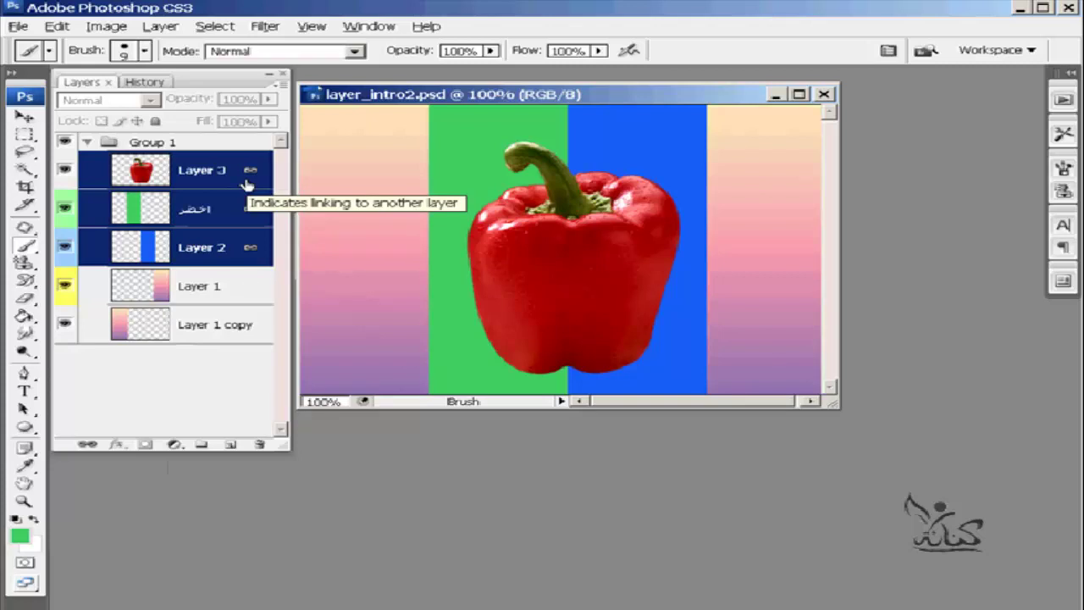
pyautogui.click(227, 386)
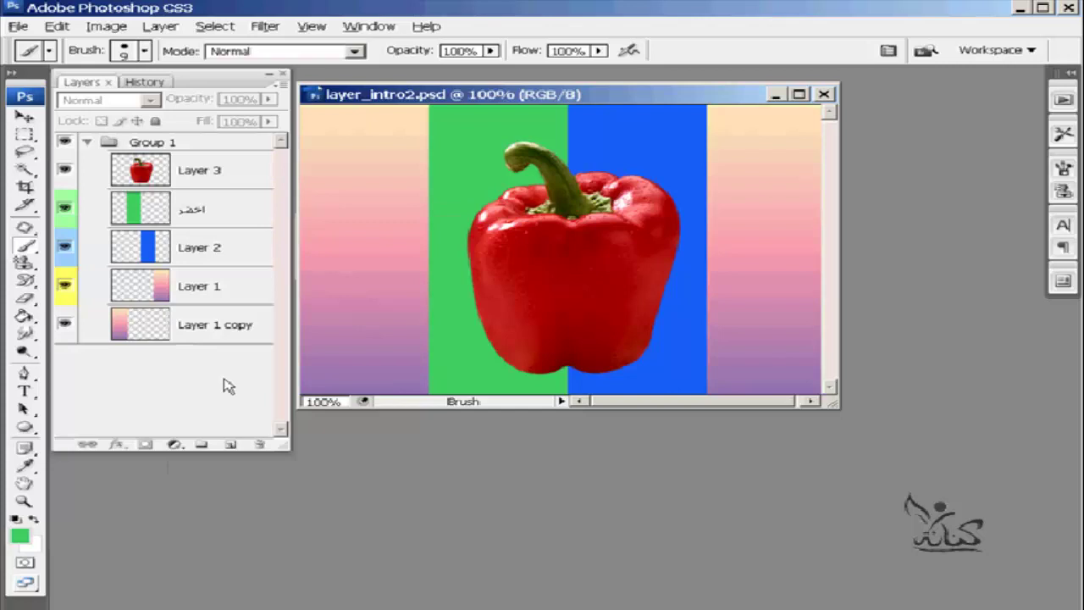
pyautogui.click(198, 247)
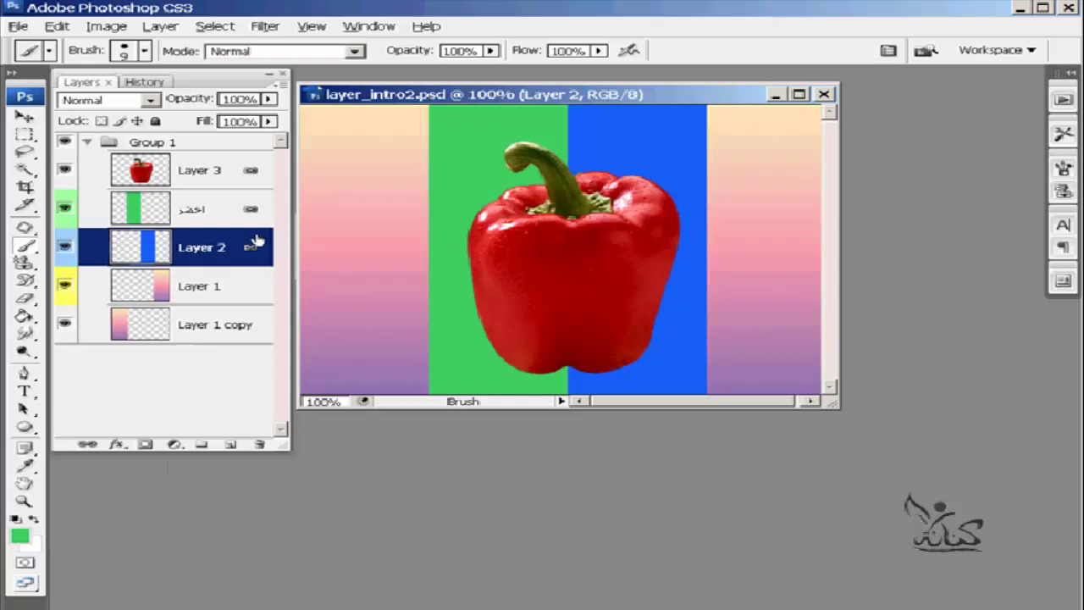
# Drag the linked pepper and stripes together with the Move tool, then select Layer 1.
pyautogui.click(24, 117)
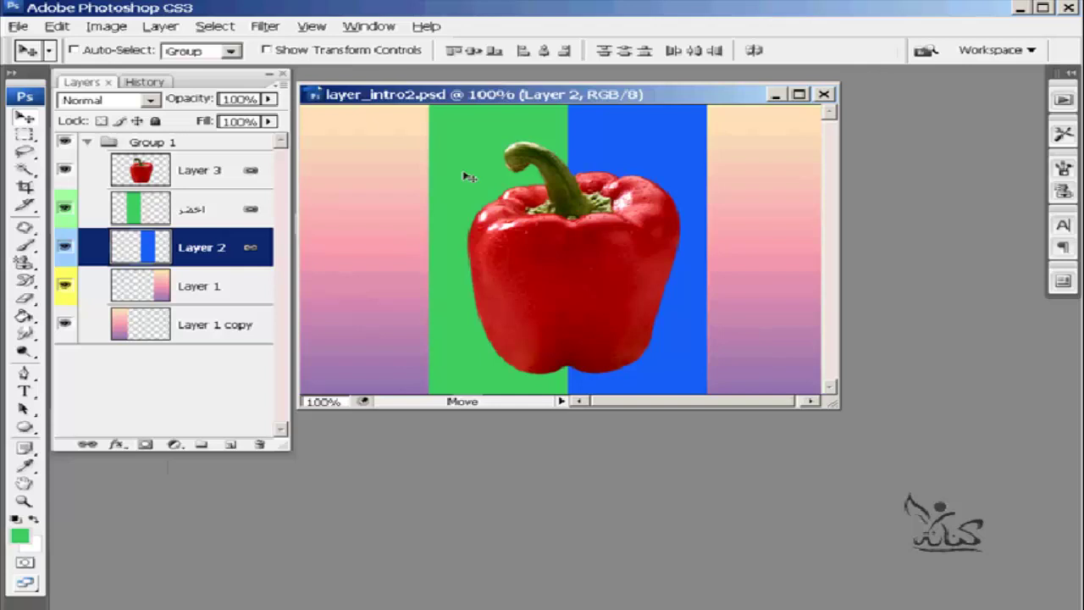
pyautogui.moveTo(467, 177)
pyautogui.mouseDown()
pyautogui.moveTo(426, 176)
pyautogui.moveTo(544, 175)
pyautogui.moveTo(450, 171)
pyautogui.moveTo(480, 172)
pyautogui.moveTo(471, 173)
pyautogui.mouseUp()
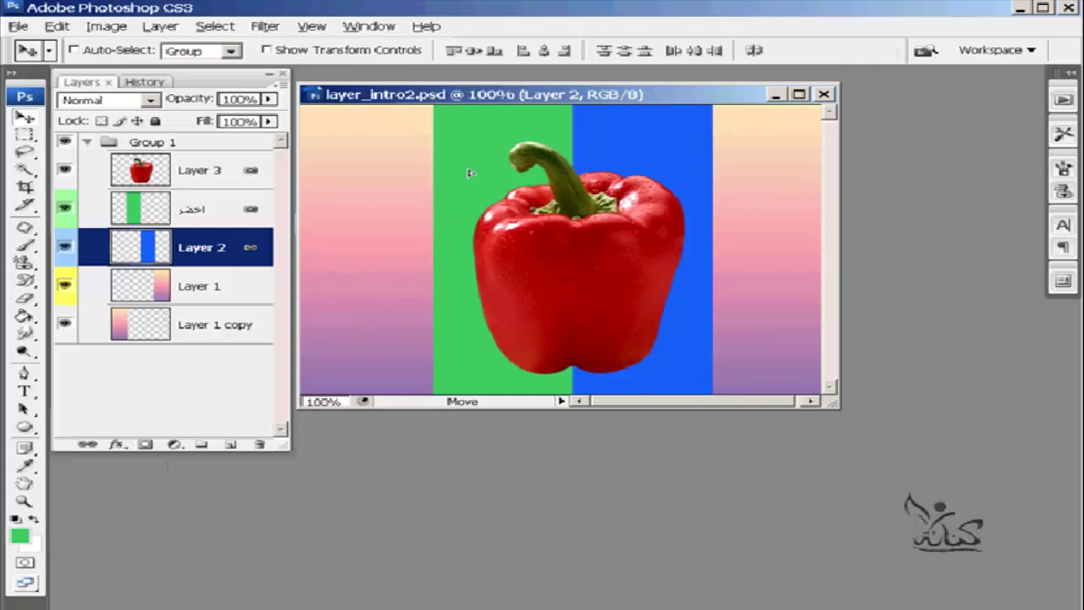
pyautogui.moveTo(203, 247); pyautogui.dragTo(234, 303)
pyautogui.click(243, 291)
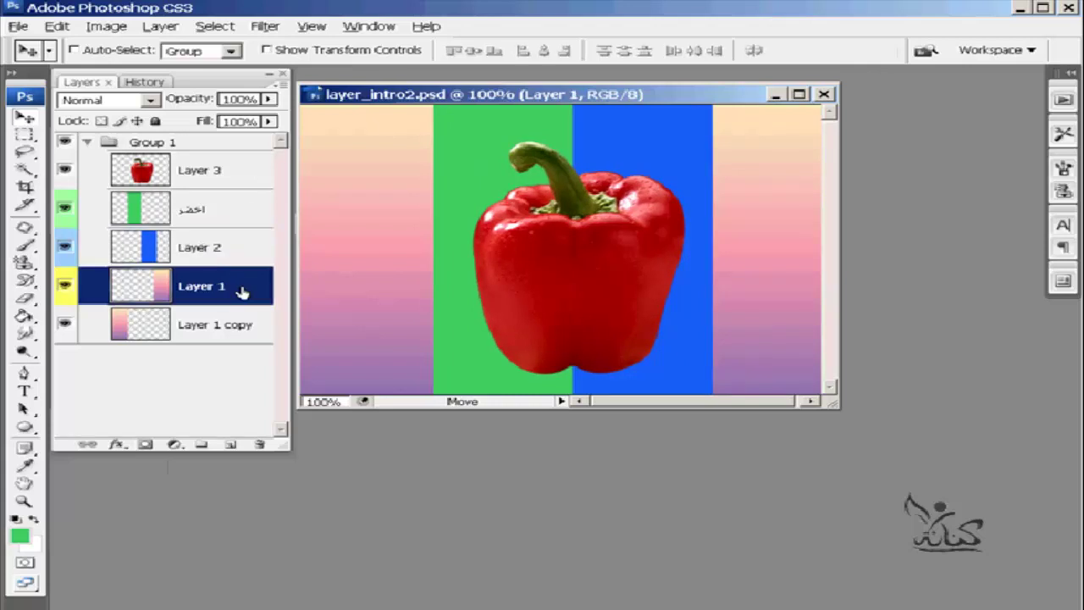
pyautogui.moveTo(242, 291); pyautogui.dragTo(241, 332)
# Link Layer 1 with Layer 1 copy, then unlink Layer 1 copy as a test.
pyautogui.keyDown('shift'); pyautogui.click(242, 332); pyautogui.keyUp('shift')
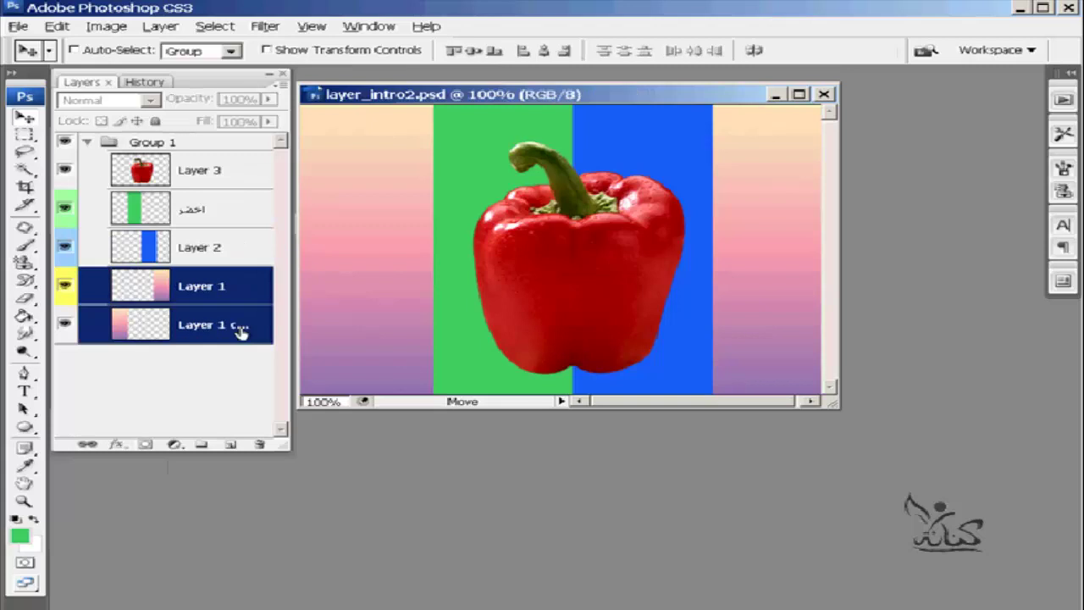
pyautogui.click(86, 446)
pyautogui.click(204, 411)
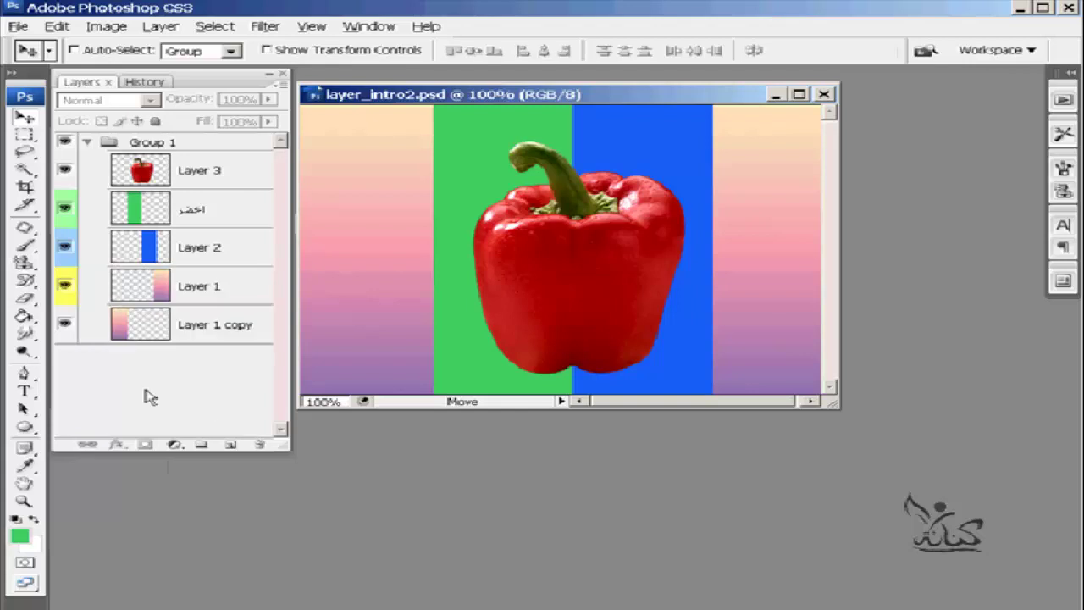
pyautogui.click(213, 335)
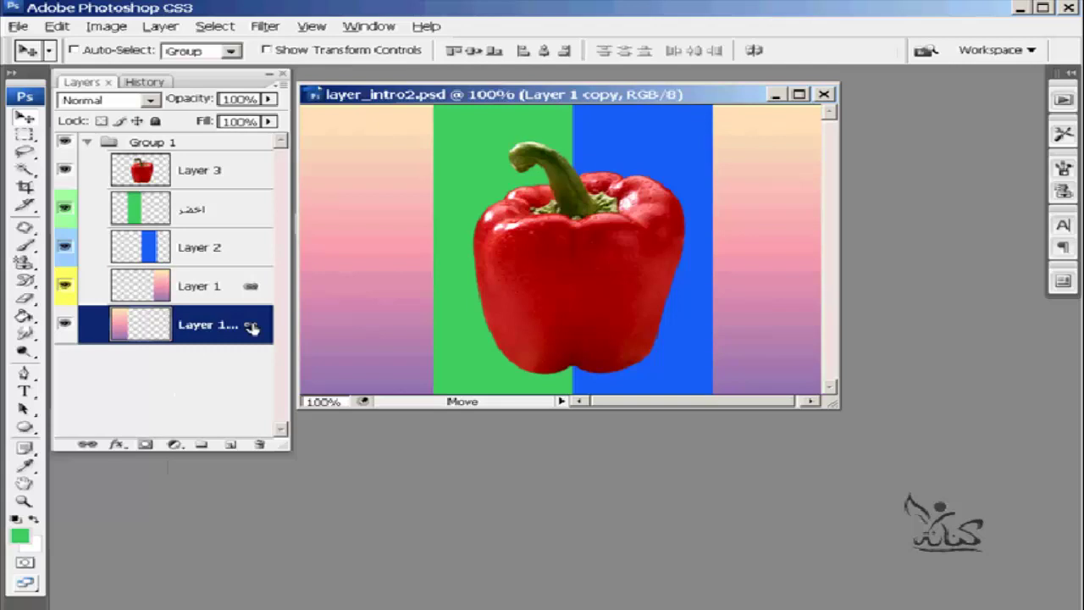
pyautogui.moveTo(251, 328); pyautogui.dragTo(260, 447)
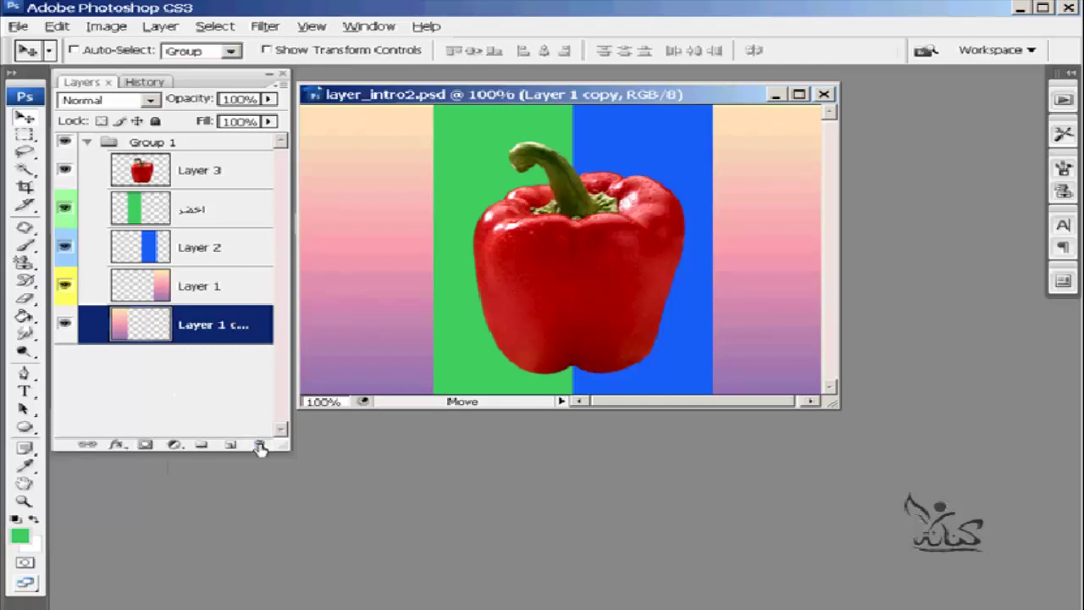
# Reselect both gradient layers, relink them, and drag them together on the canvas.
pyautogui.hotkey('alt', ']')
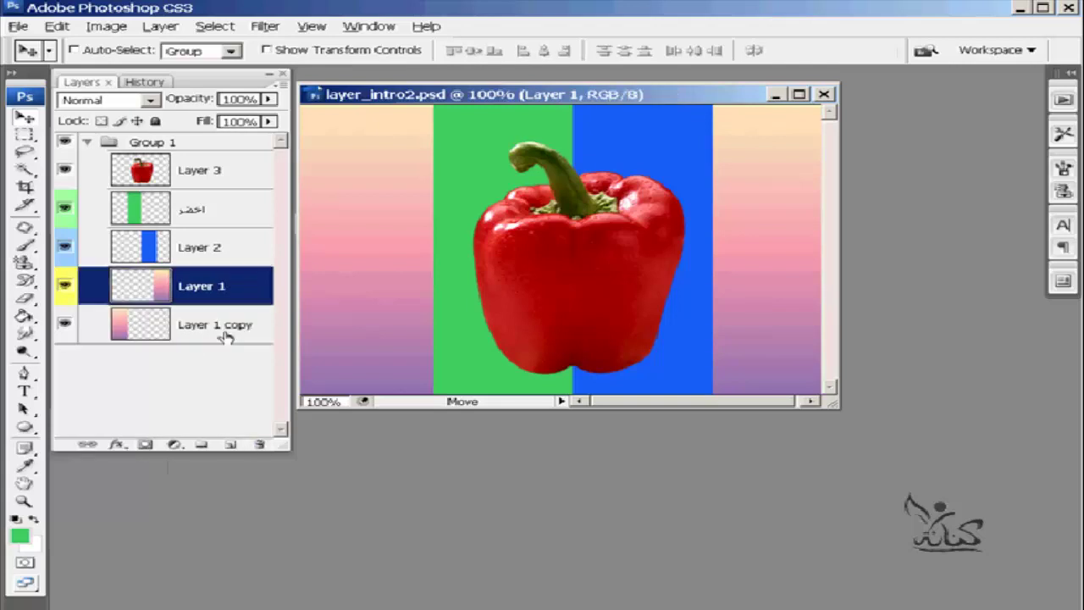
pyautogui.click(225, 307)
pyautogui.click(224, 310)
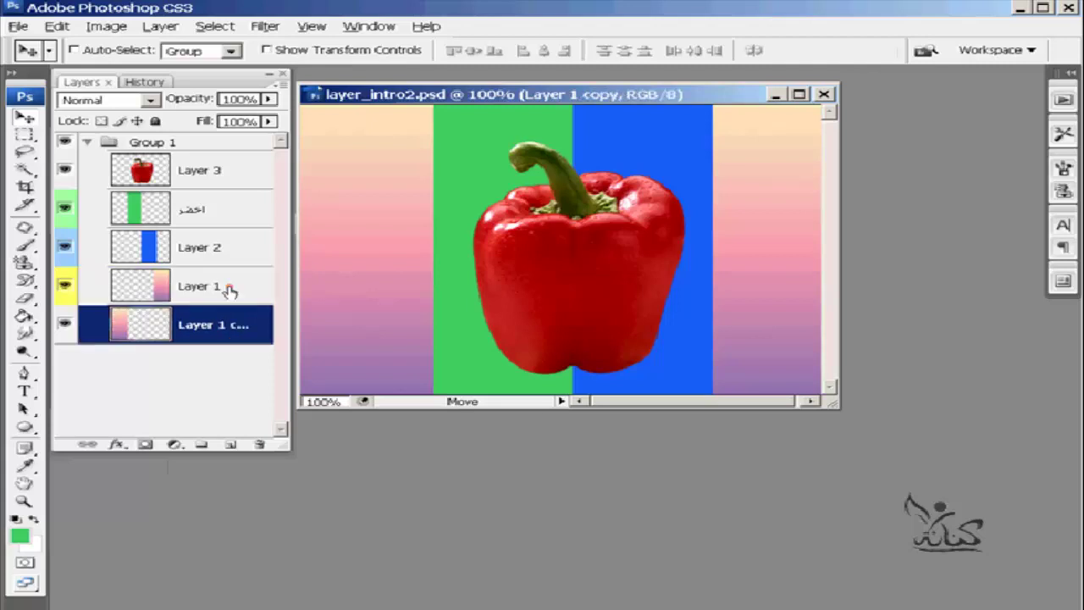
pyautogui.click(229, 288)
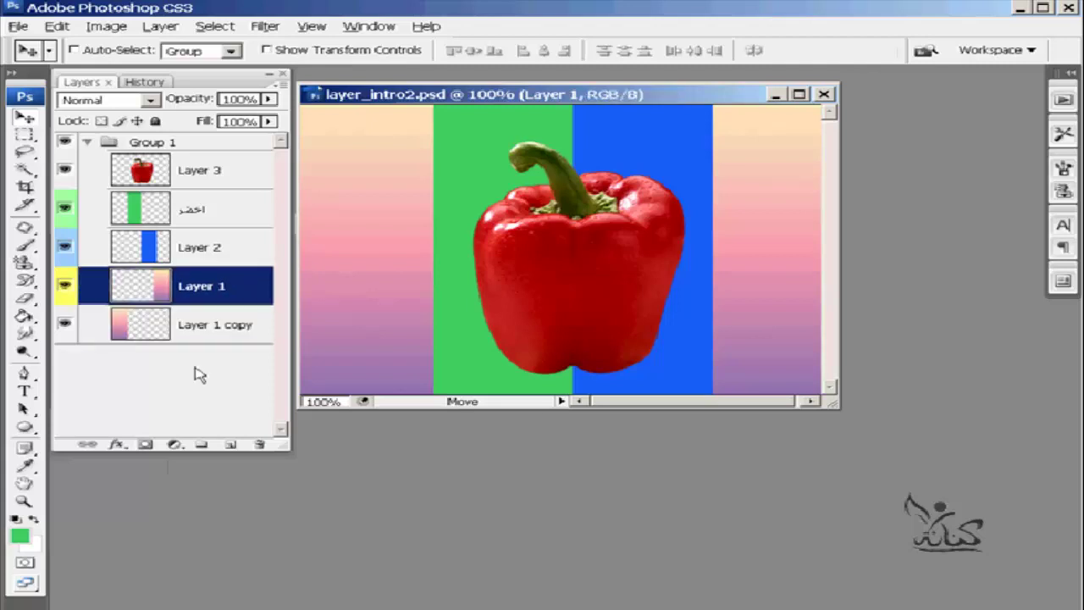
pyautogui.keyDown('shift'); pyautogui.click(222, 329); pyautogui.keyUp('shift')
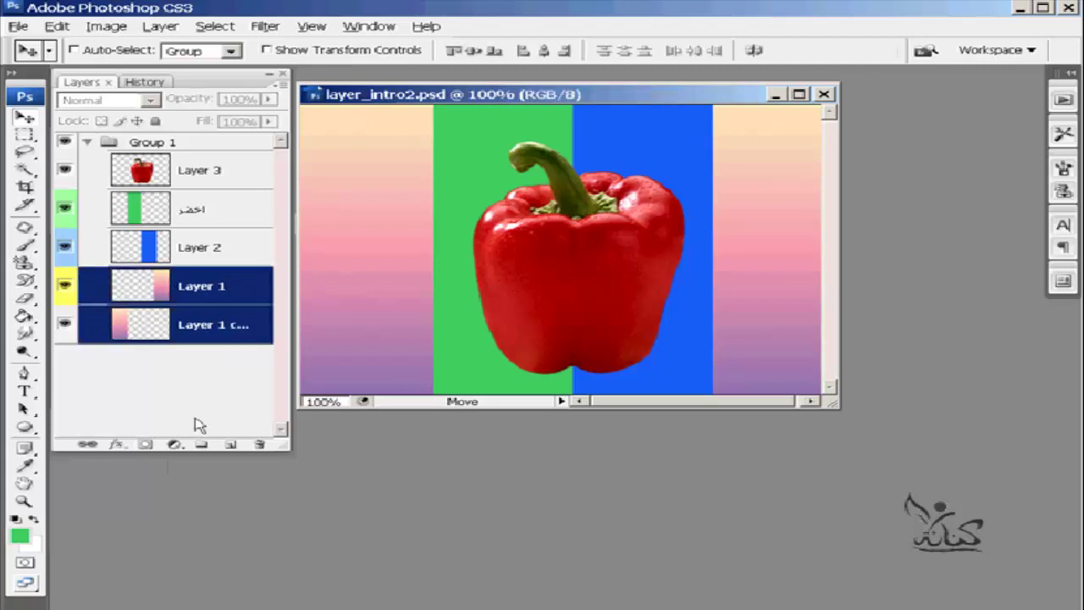
pyautogui.click(87, 444)
pyautogui.moveTo(369, 301)
pyautogui.mouseDown()
pyautogui.moveTo(421, 297)
pyautogui.moveTo(355, 297)
pyautogui.mouseUp()
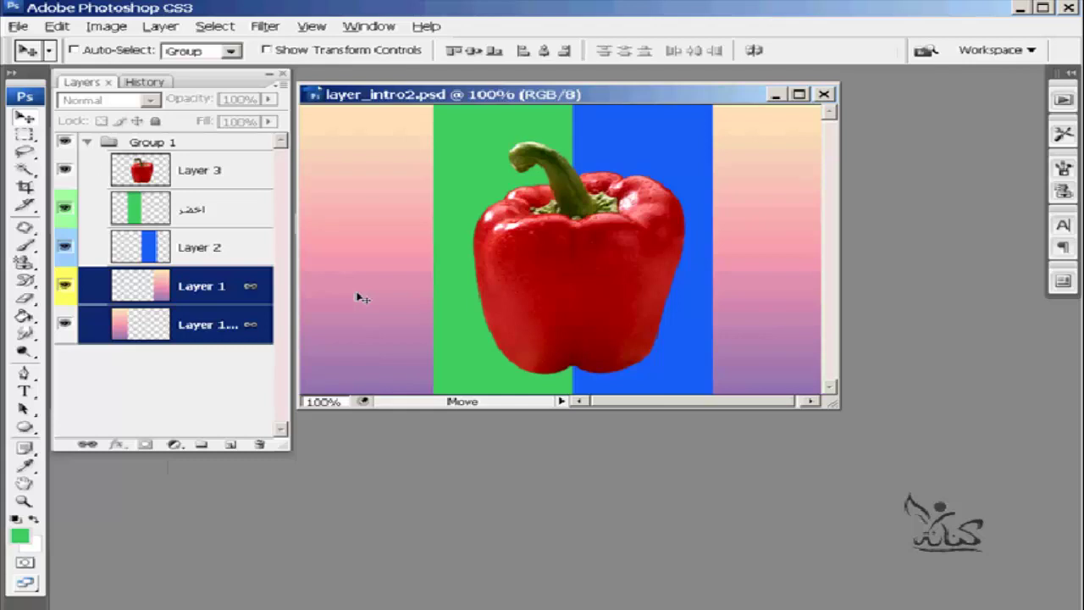
# Show the History panel listing the Link Layers, Move and Unlink Layers steps.
pyautogui.click(143, 82)
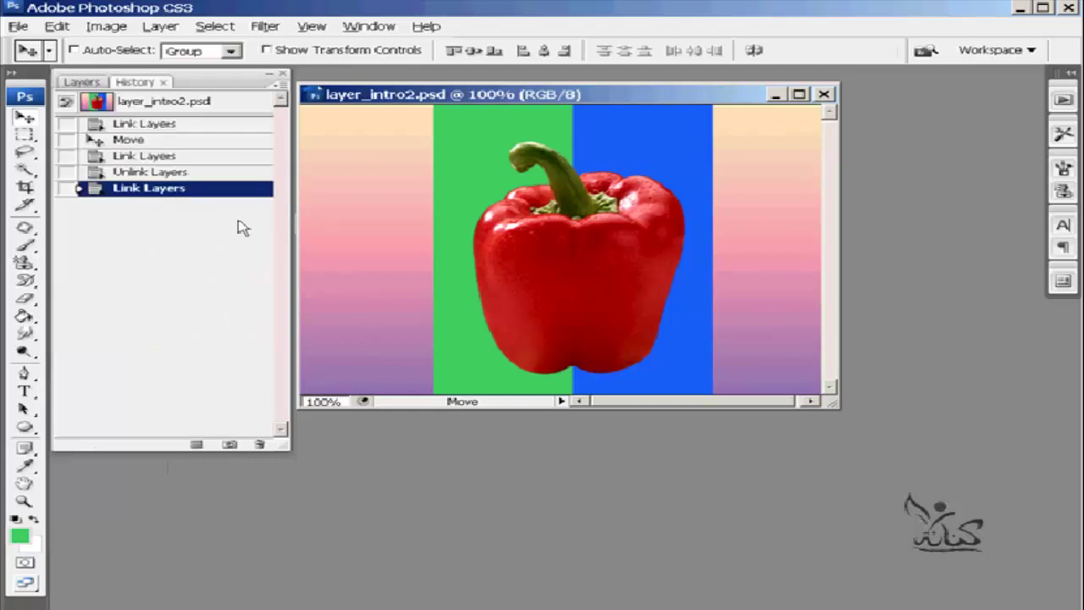